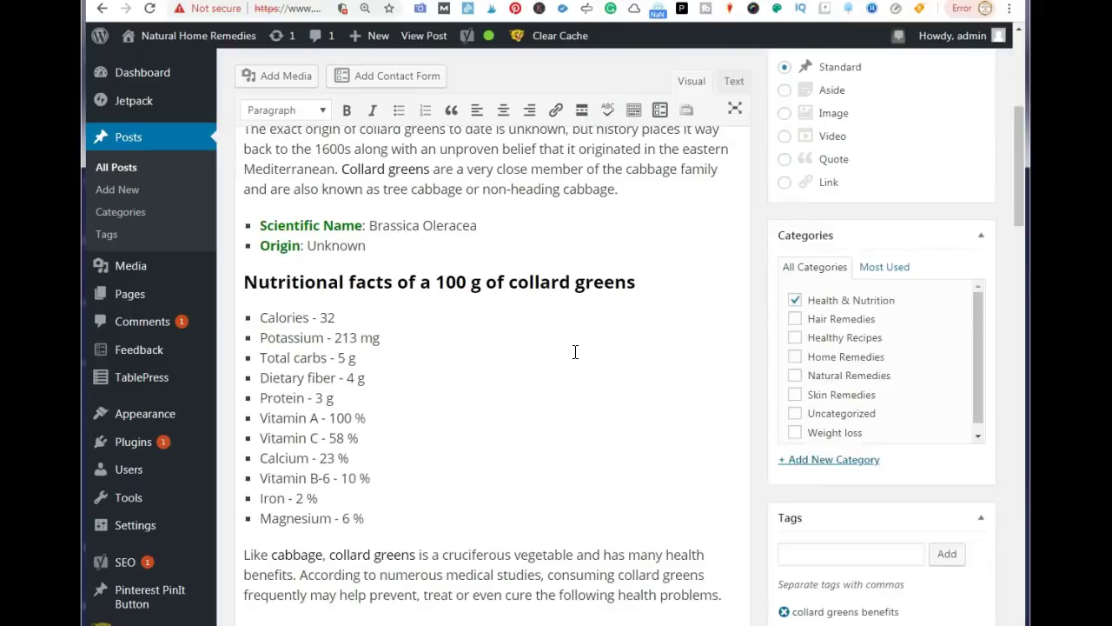
{"action": "scroll", "coordinate": [574, 351], "scroll_direction": "down", "scroll_amount": 8}
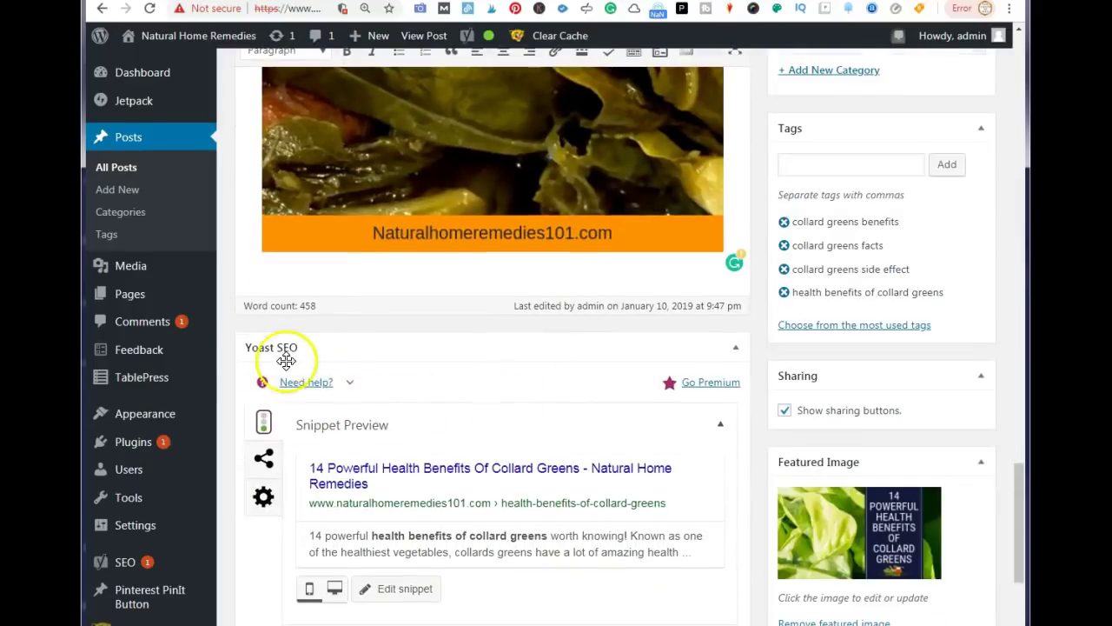
Review the collard greens post, then make sure Keywords Everywhere keyword lookups are switched on
{"action": "scroll", "coordinate": [356, 331], "scroll_direction": "up", "scroll_amount": 4}
{"action": "scroll", "coordinate": [357, 325], "scroll_direction": "up", "scroll_amount": 20}
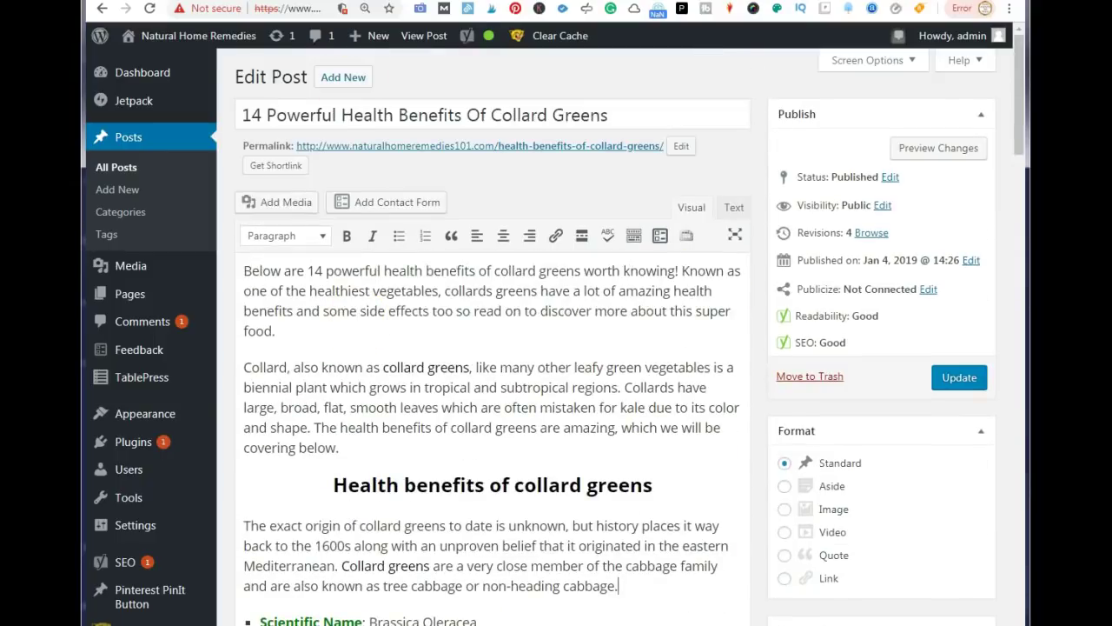
{"action": "left_click", "coordinate": [538, 12]}
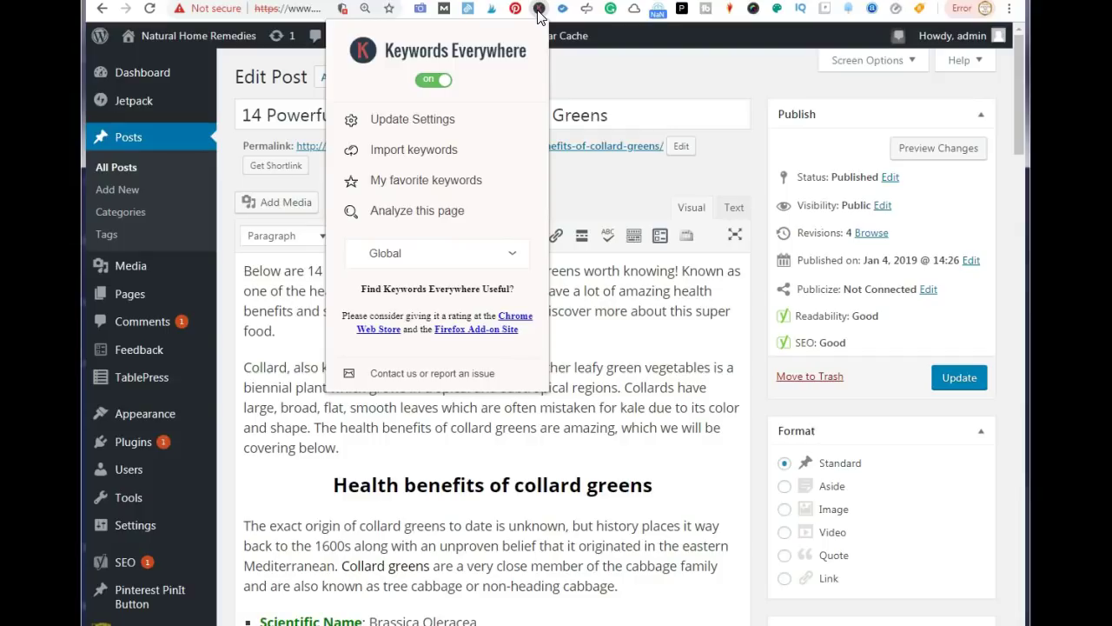
{"action": "left_click", "coordinate": [443, 79]}
Search Pinterest for 'health benefits of collard greens' and browse the resulting pins
{"action": "key", "text": "ctrl+Tab"}
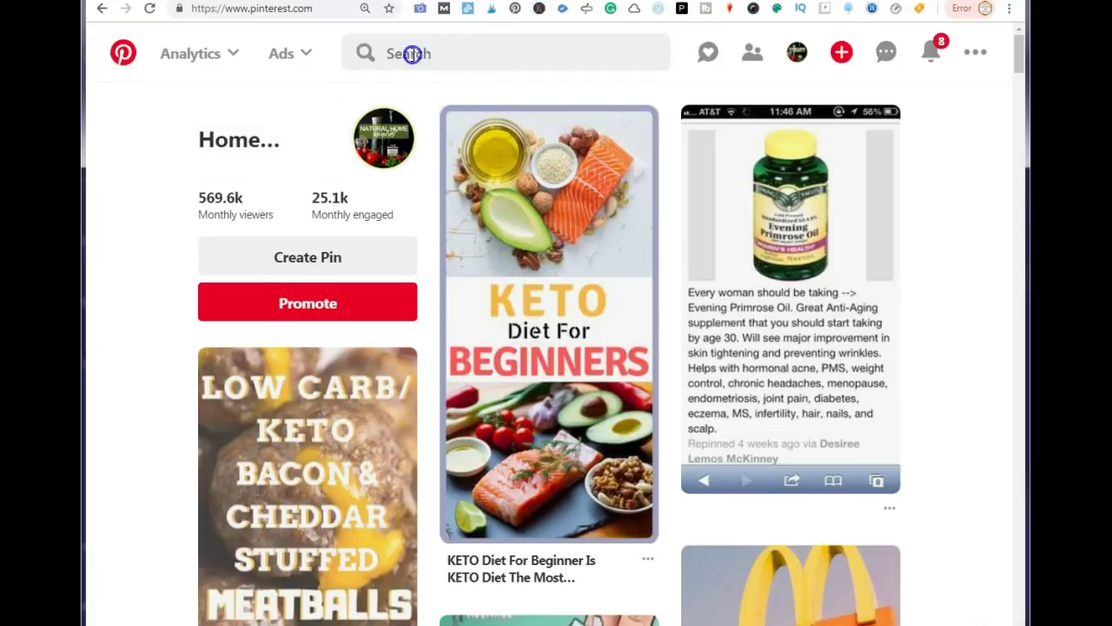
{"action": "left_click", "coordinate": [412, 54]}
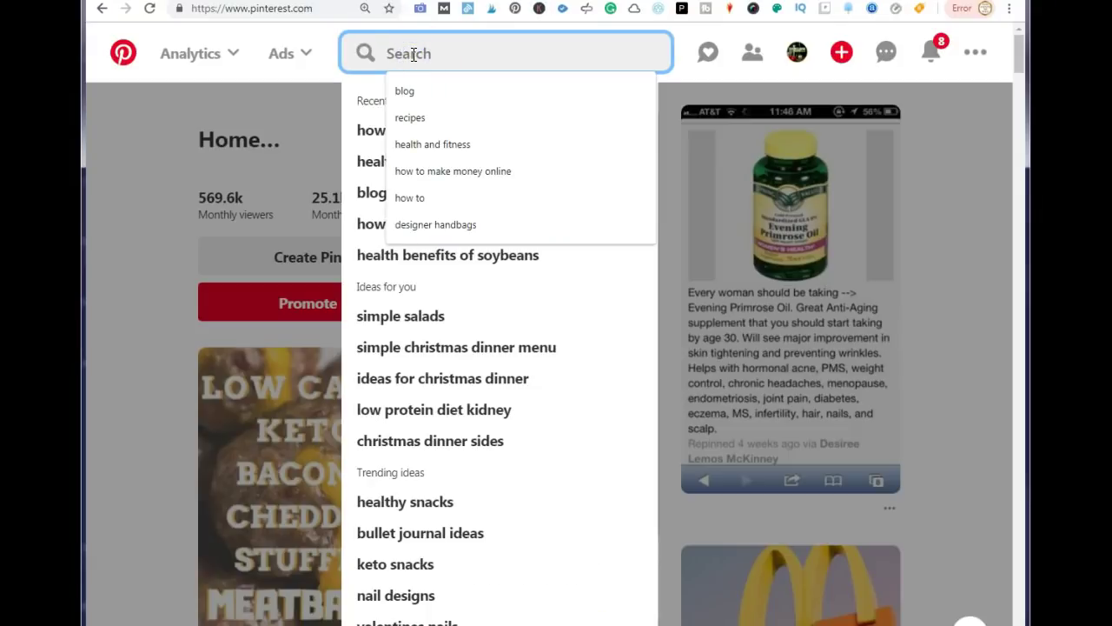
{"action": "type", "text": "health benefits of collard greens"}
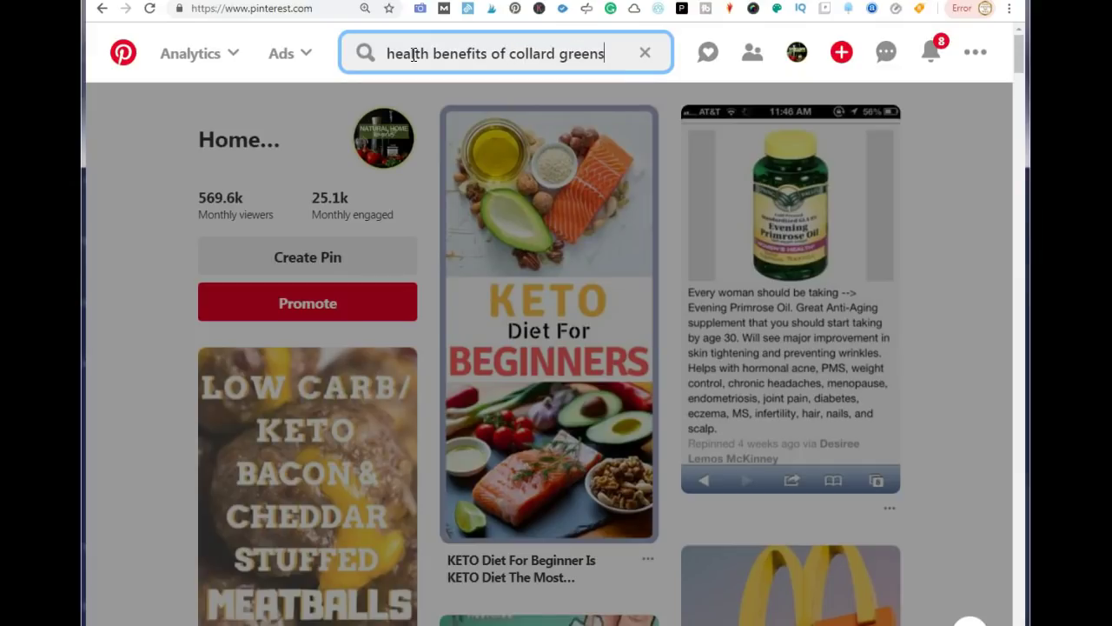
{"action": "key", "text": "Return"}
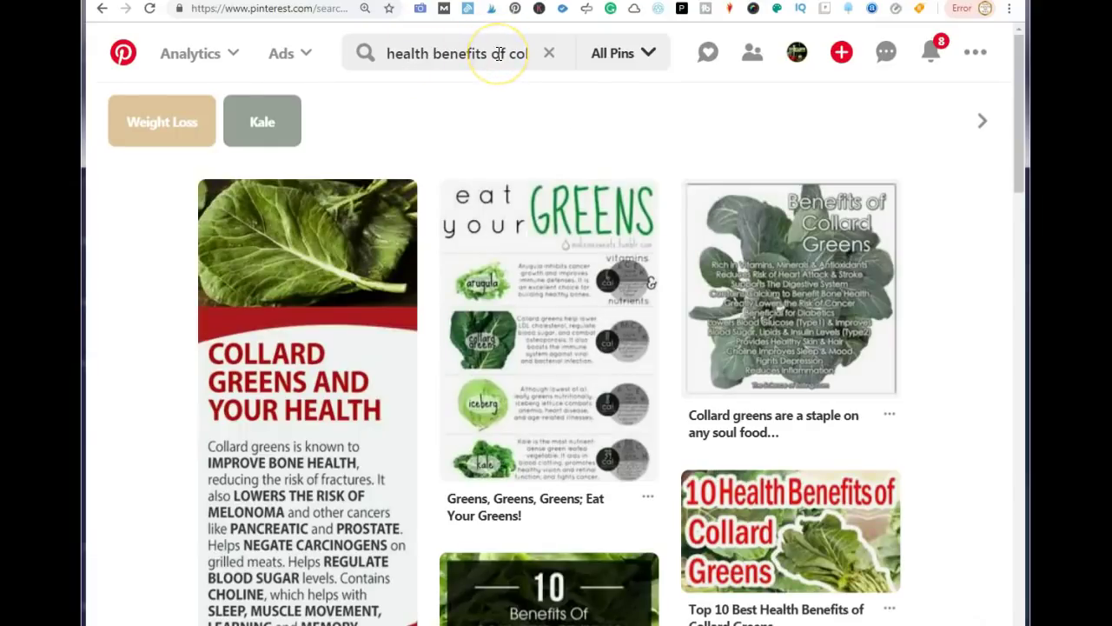
{"action": "scroll", "coordinate": [422, 300], "scroll_direction": "down", "scroll_amount": 10}
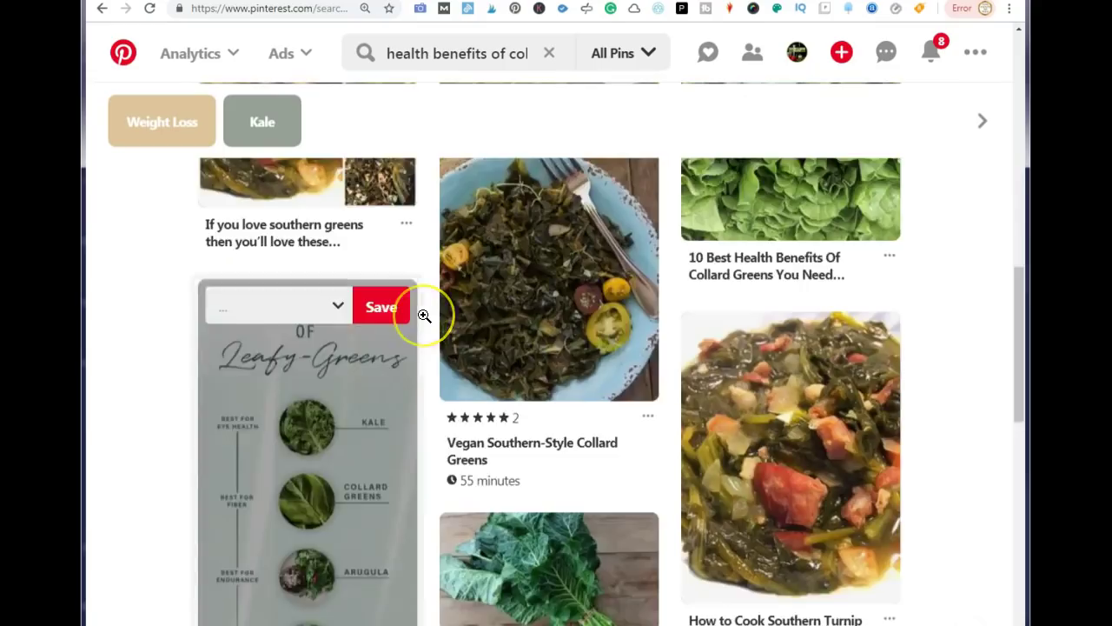
{"action": "scroll", "coordinate": [424, 315], "scroll_direction": "down", "scroll_amount": 10}
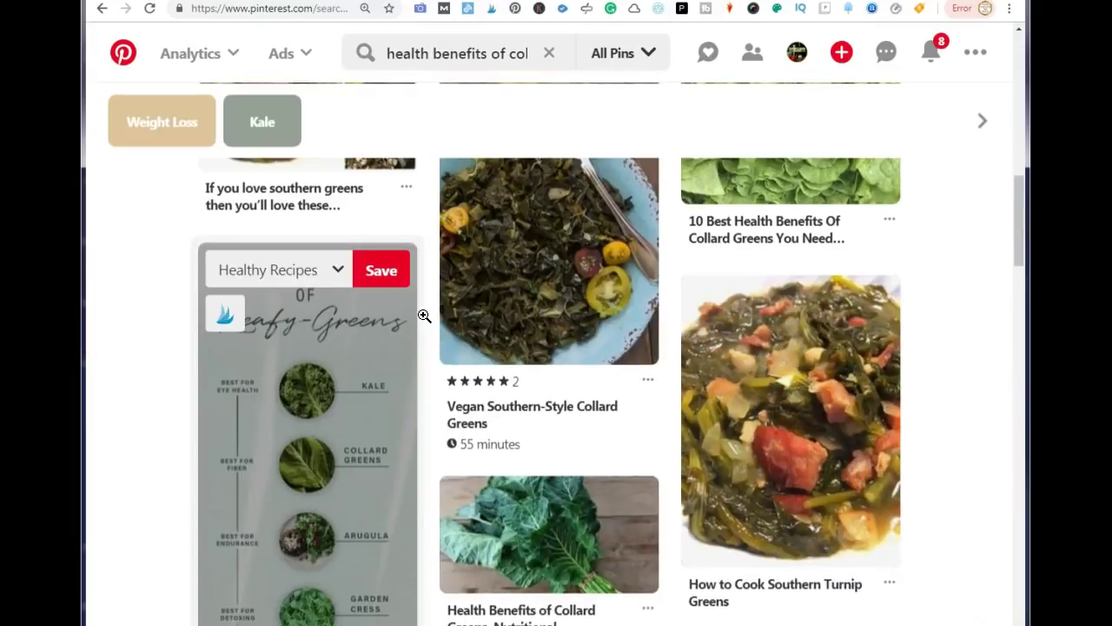
{"action": "scroll", "coordinate": [424, 315], "scroll_direction": "down", "scroll_amount": 5}
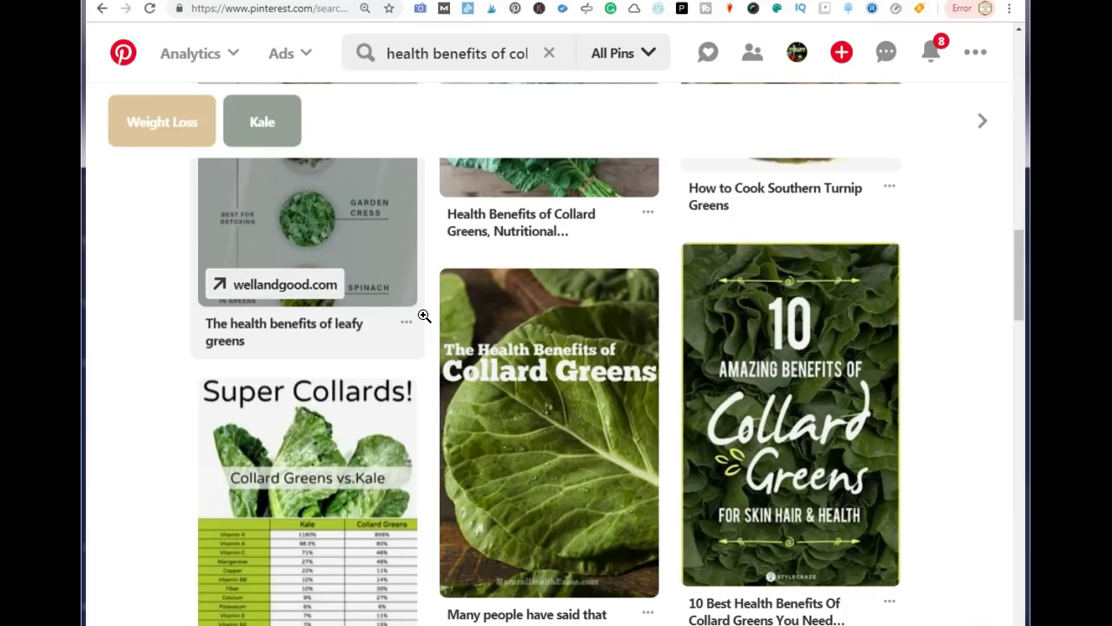
{"action": "scroll", "coordinate": [424, 315], "scroll_direction": "up", "scroll_amount": 20}
Rerun the 'health benefits of collard greens' Pinterest search from a suggestion, then view Google's results
{"action": "left_click", "coordinate": [549, 54]}
{"action": "left_click", "coordinate": [457, 53]}
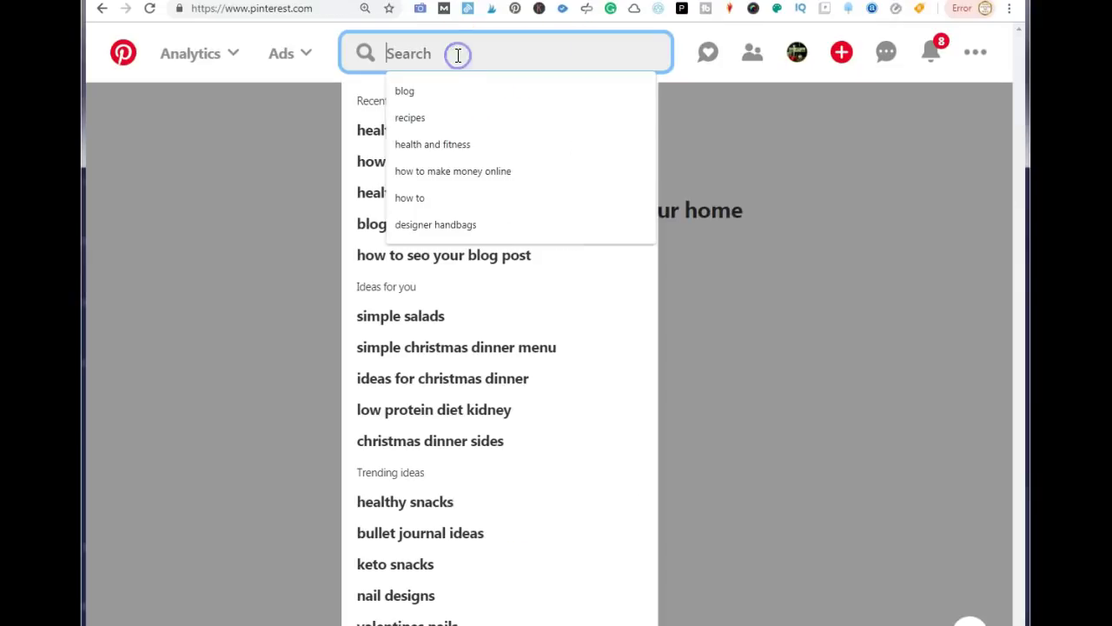
{"action": "type", "text": "health "}
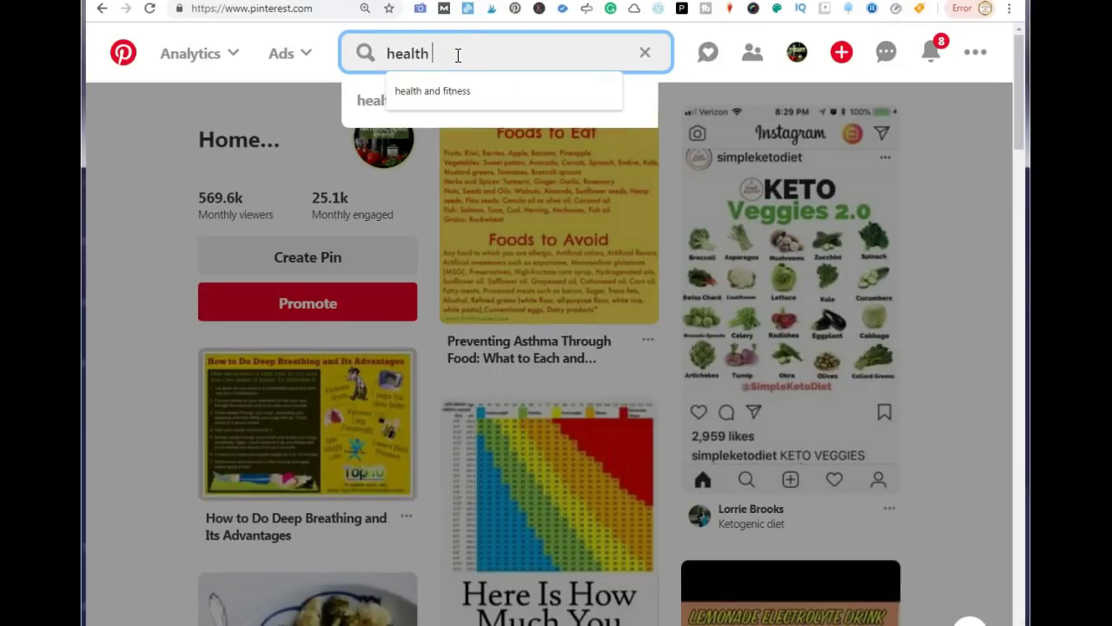
{"action": "type", "text": "benefits of collard"}
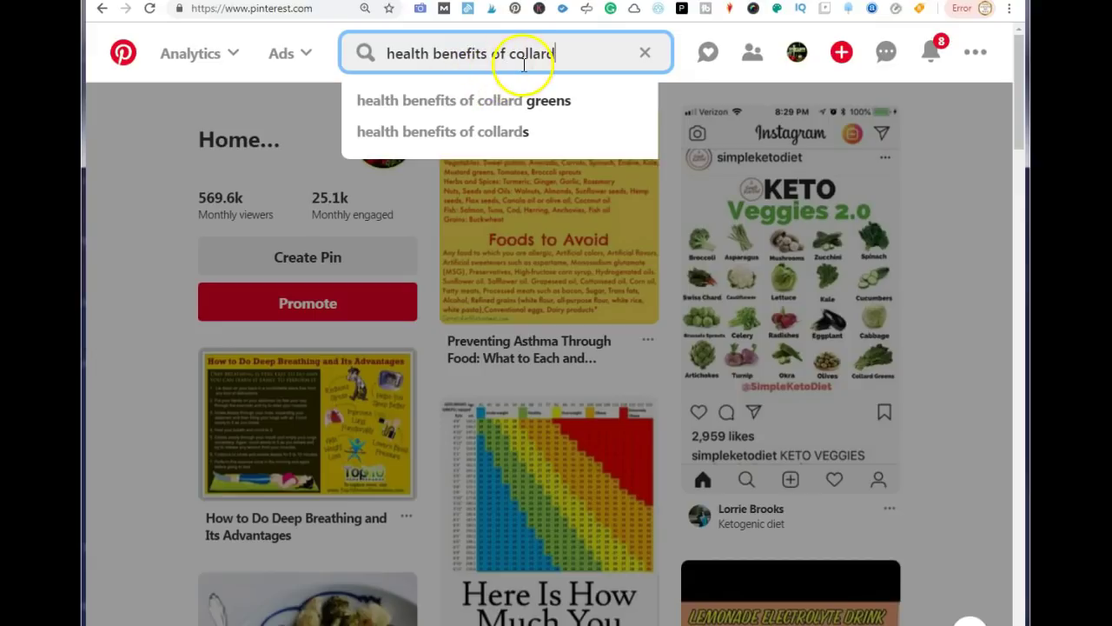
{"action": "left_click", "coordinate": [493, 106]}
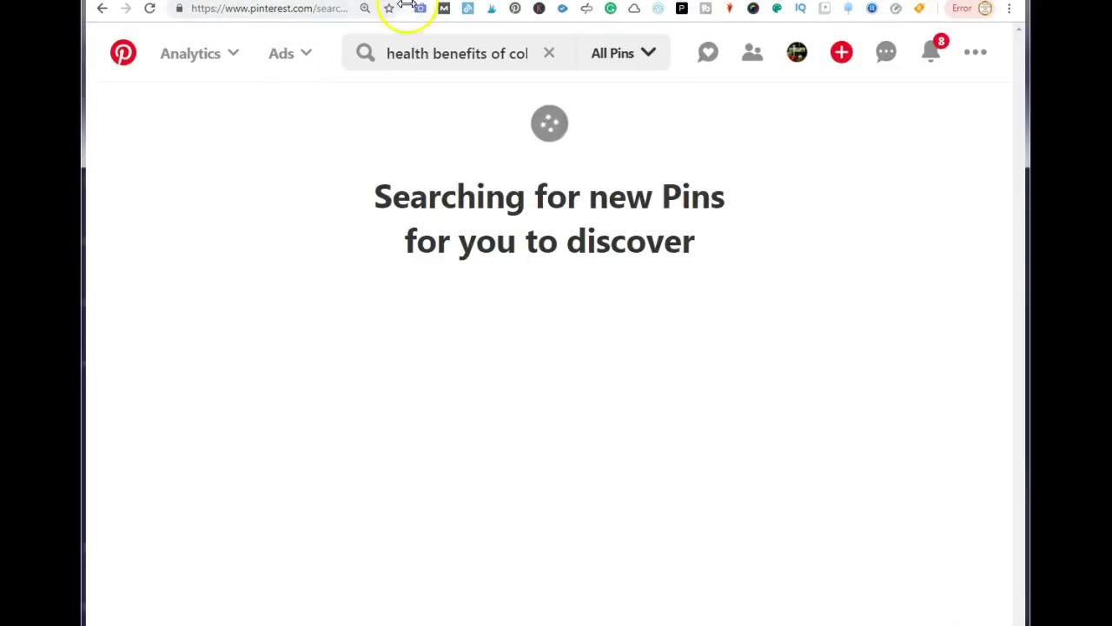
{"action": "left_click", "coordinate": [487, 1]}
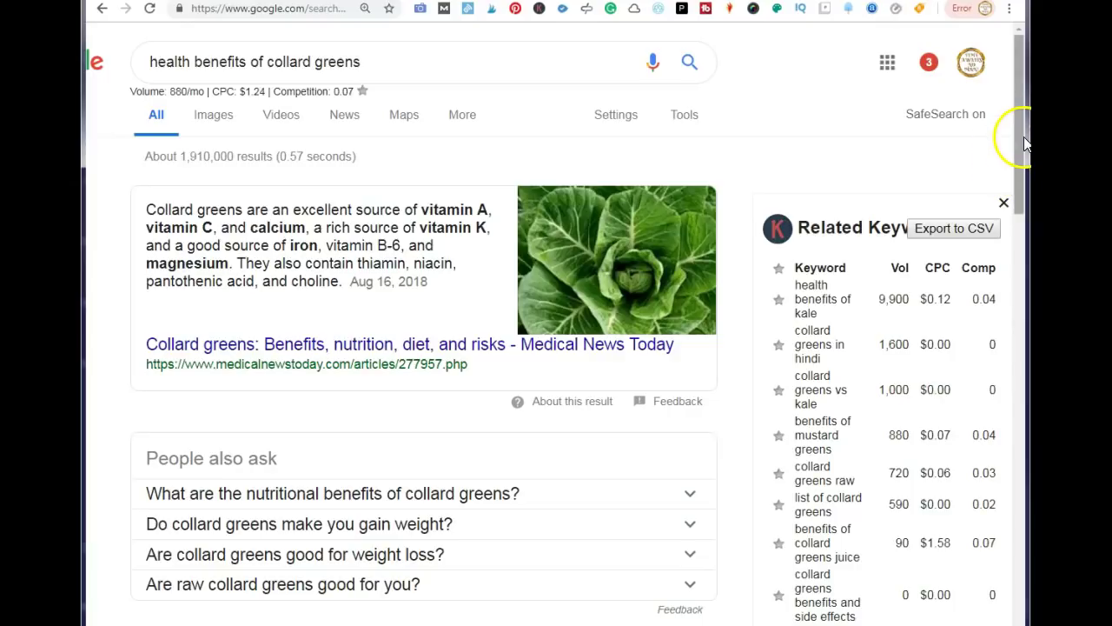
{"action": "left_click_drag", "start_coordinate": [1022, 168], "coordinate": [1023, 613]}
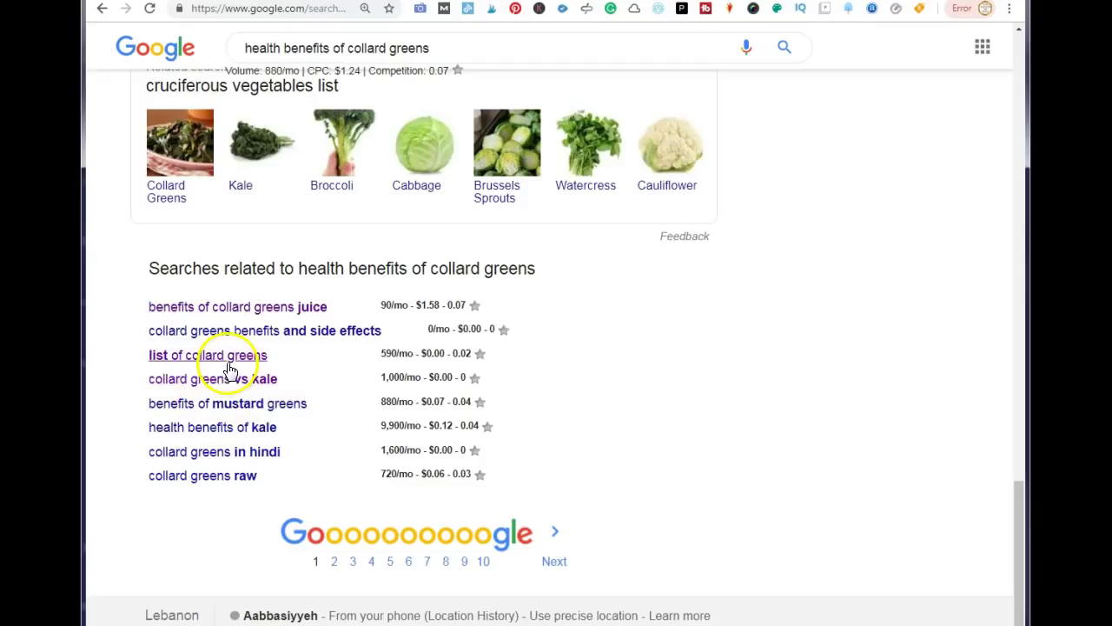
{"action": "scroll", "coordinate": [248, 415], "scroll_direction": "up", "scroll_amount": 20}
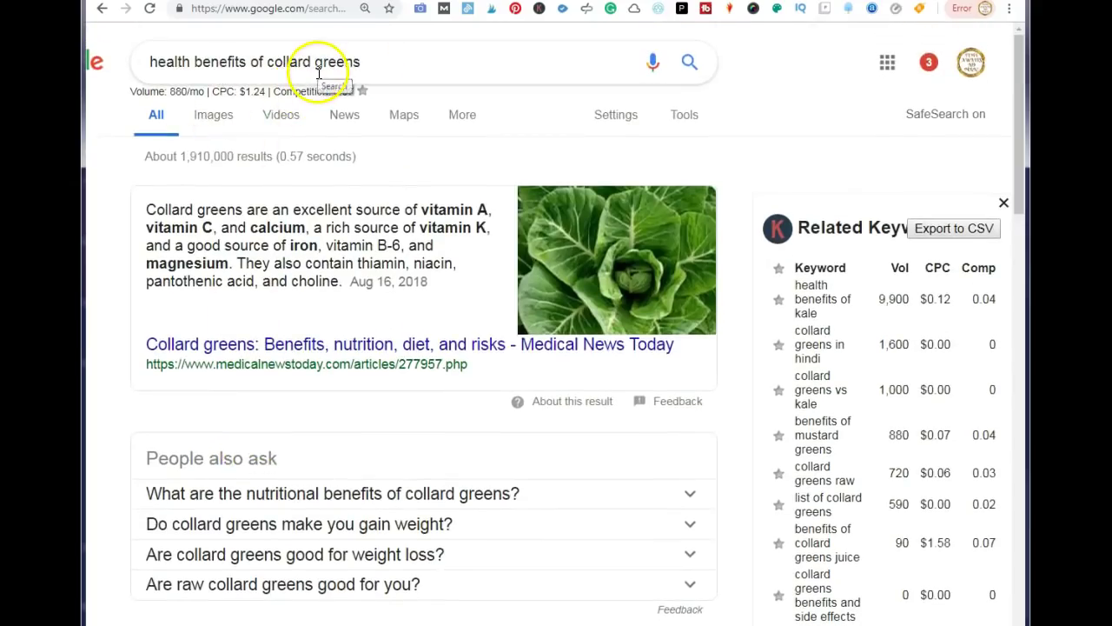
{"action": "scroll", "coordinate": [278, 169], "scroll_direction": "down", "scroll_amount": 10}
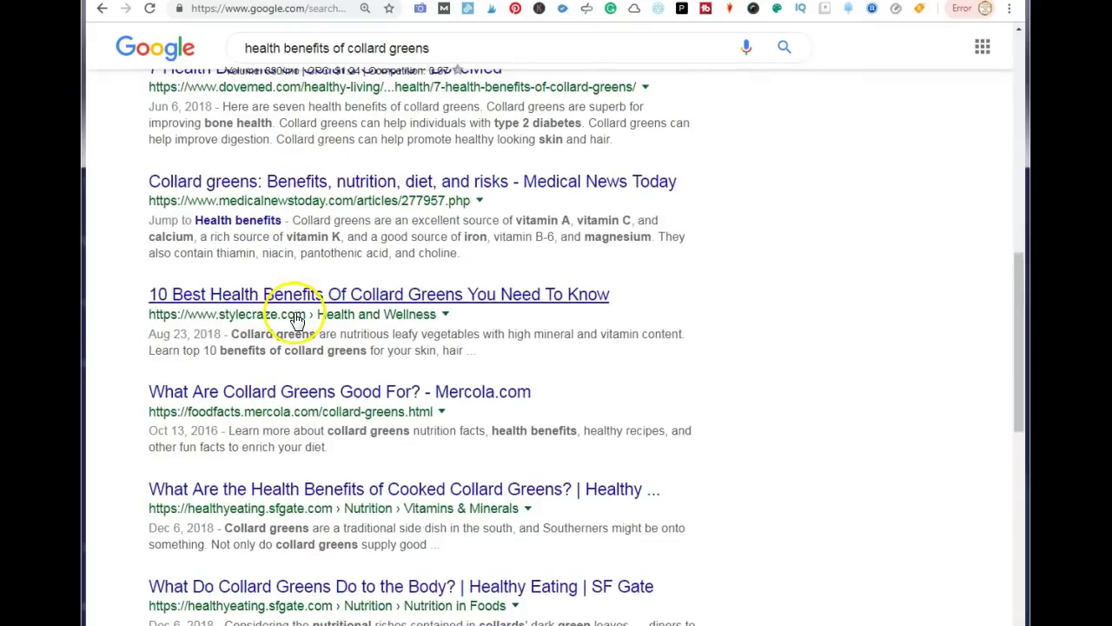
{"action": "scroll", "coordinate": [296, 320], "scroll_direction": "down", "scroll_amount": 10}
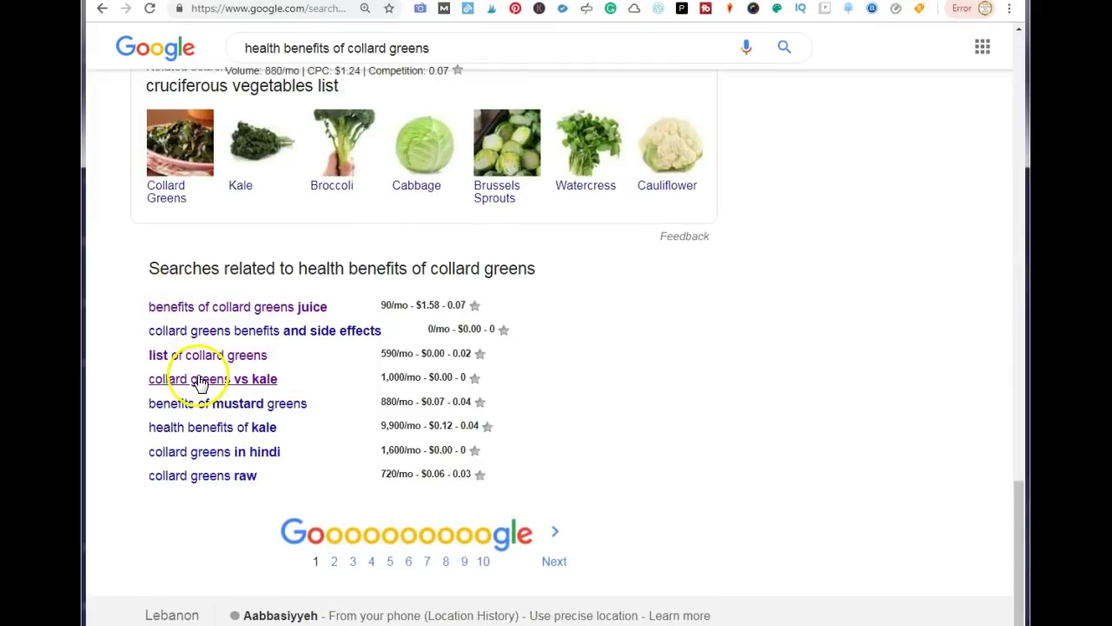
{"action": "scroll", "coordinate": [195, 373], "scroll_direction": "up", "scroll_amount": 5}
{"action": "scroll", "coordinate": [195, 372], "scroll_direction": "up", "scroll_amount": 10}
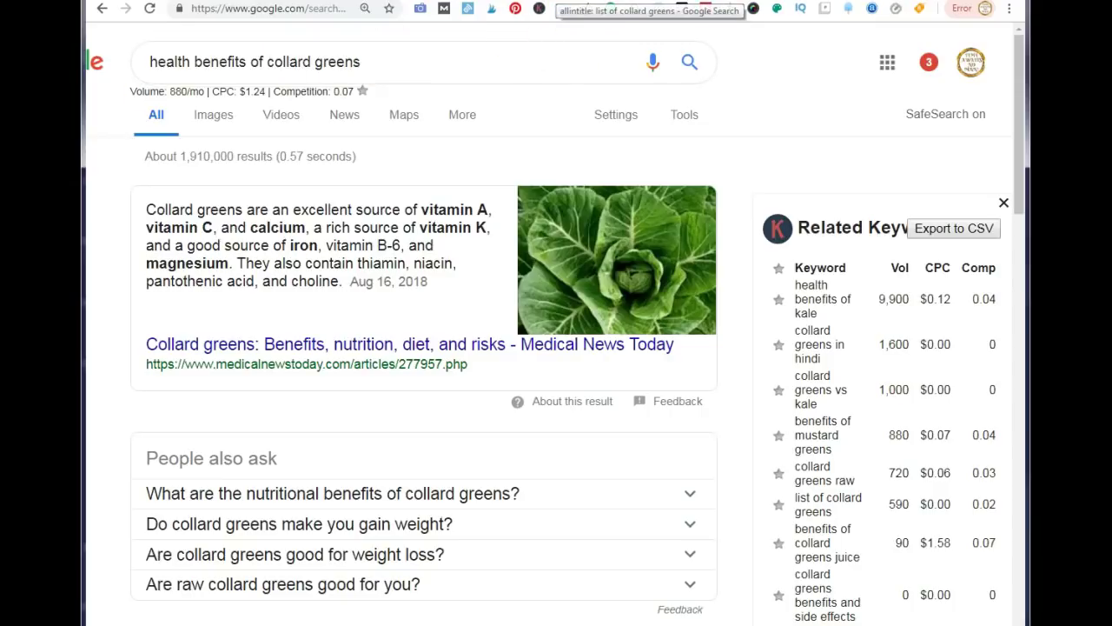
Search Google for 'health benefits of collard greens' and pass the 'I'm not a robot' check
{"action": "left_click", "coordinate": [563, 8]}
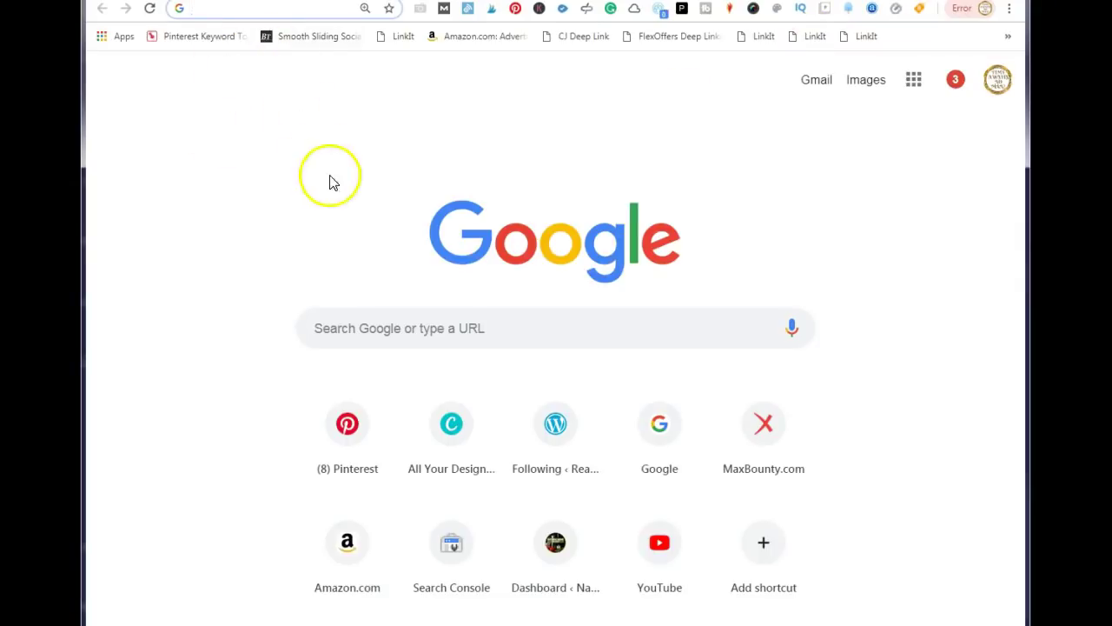
{"action": "left_click", "coordinate": [335, 331]}
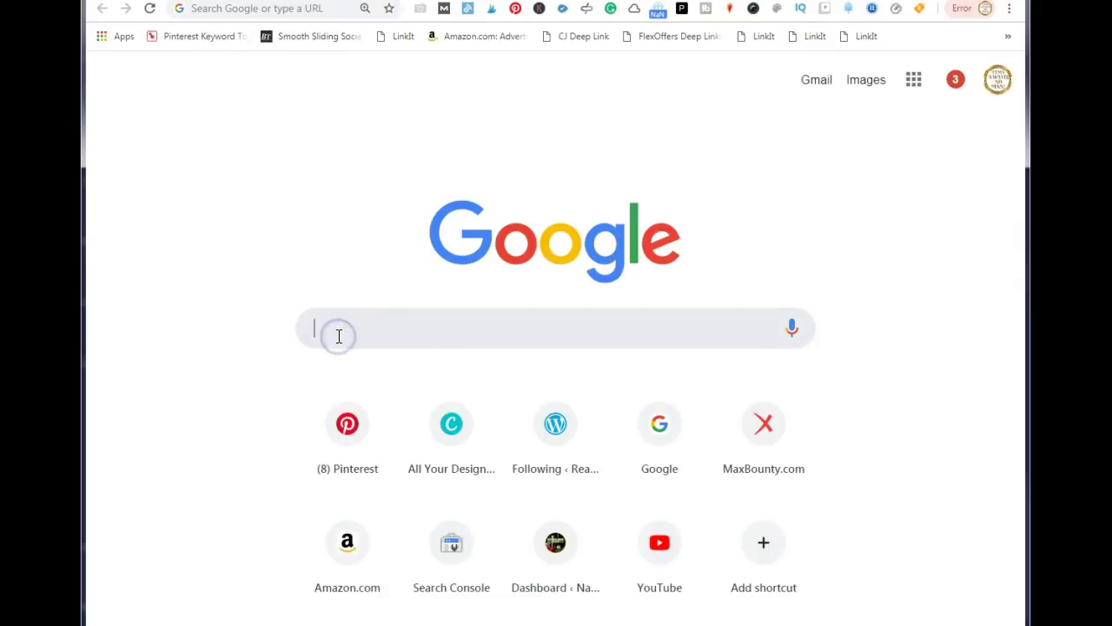
{"action": "type", "text": "health"}
{"action": "type", "text": "bene"}
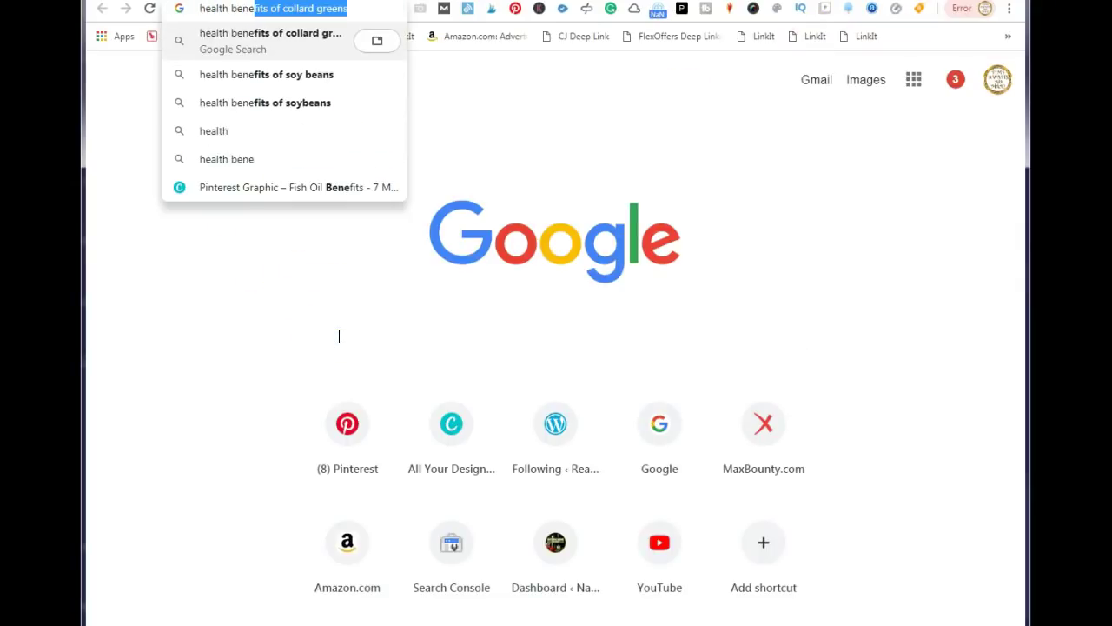
{"action": "type", "text": "fits of "}
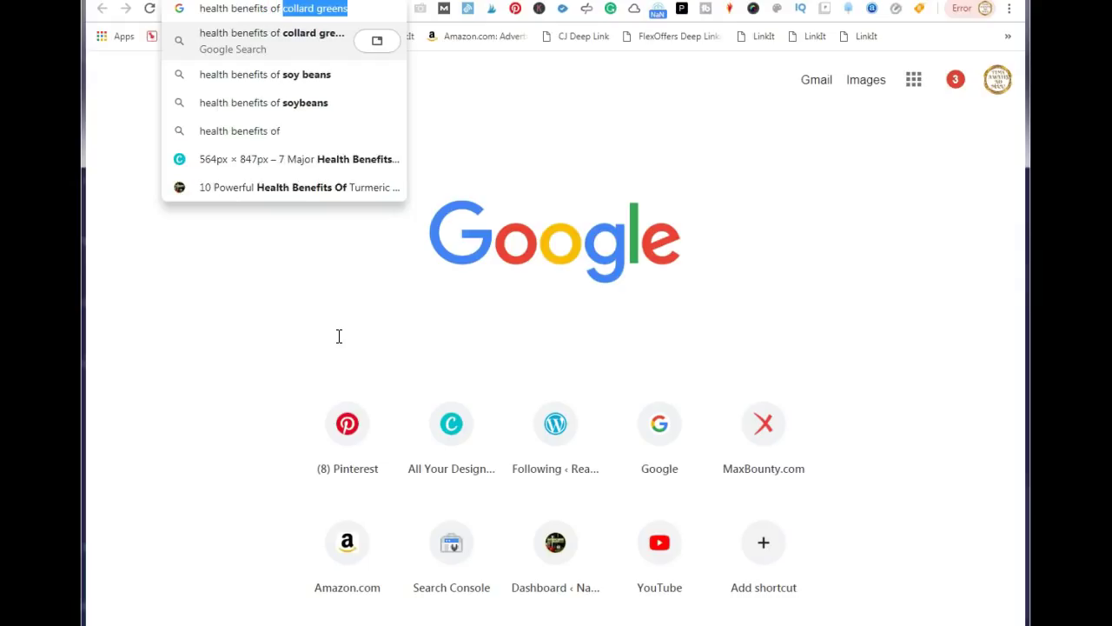
{"action": "type", "text": "collard g"}
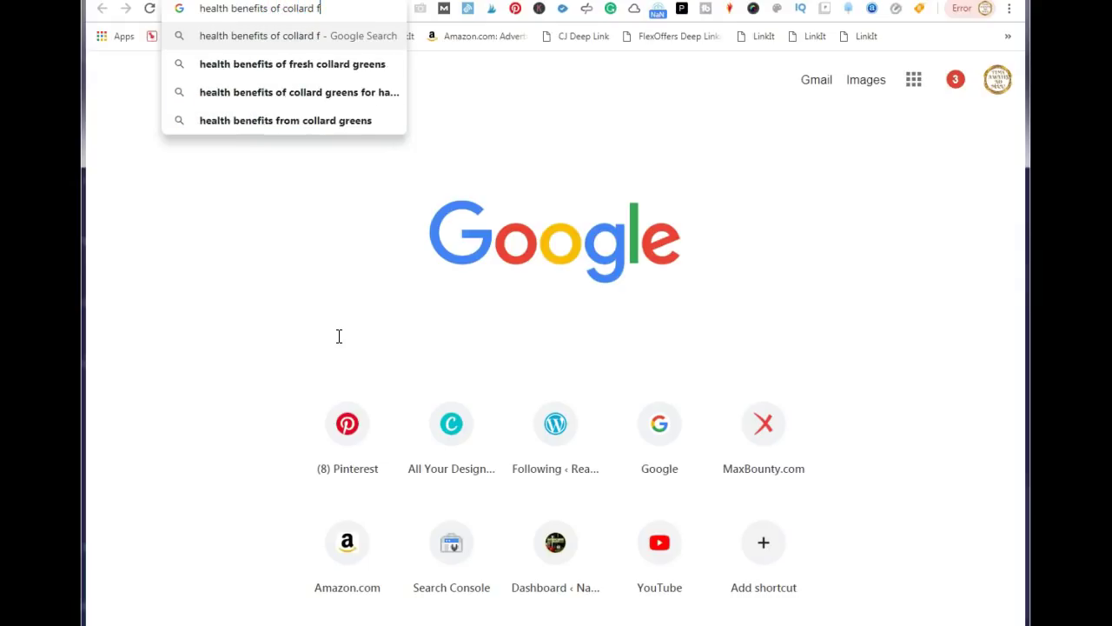
{"action": "type", "text": "reens"}
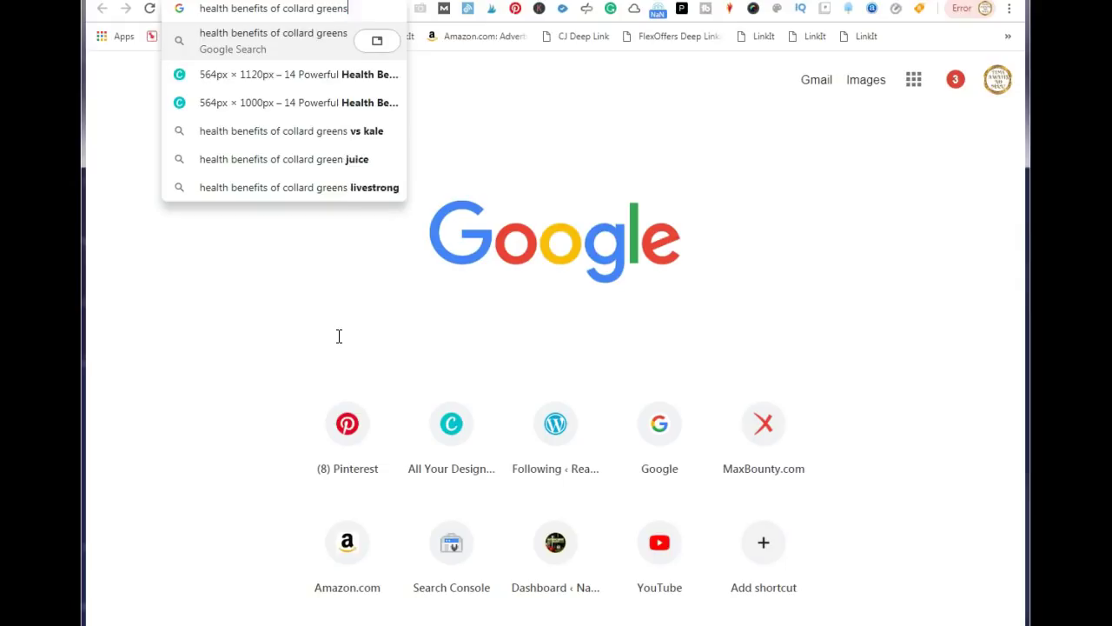
{"action": "key", "text": "Return"}
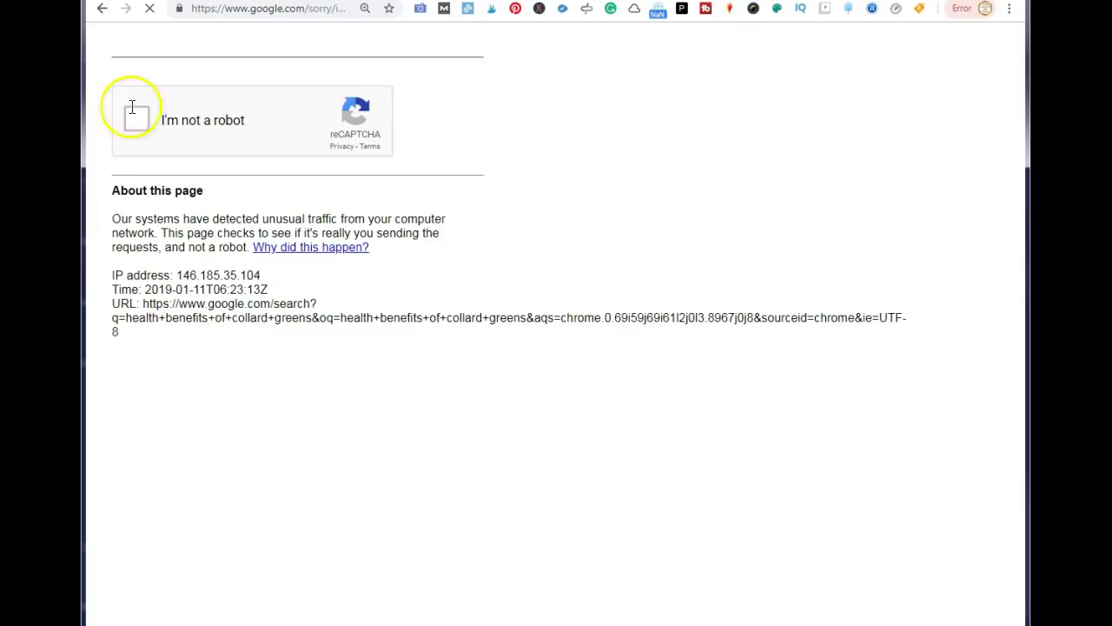
{"action": "left_click", "coordinate": [134, 121]}
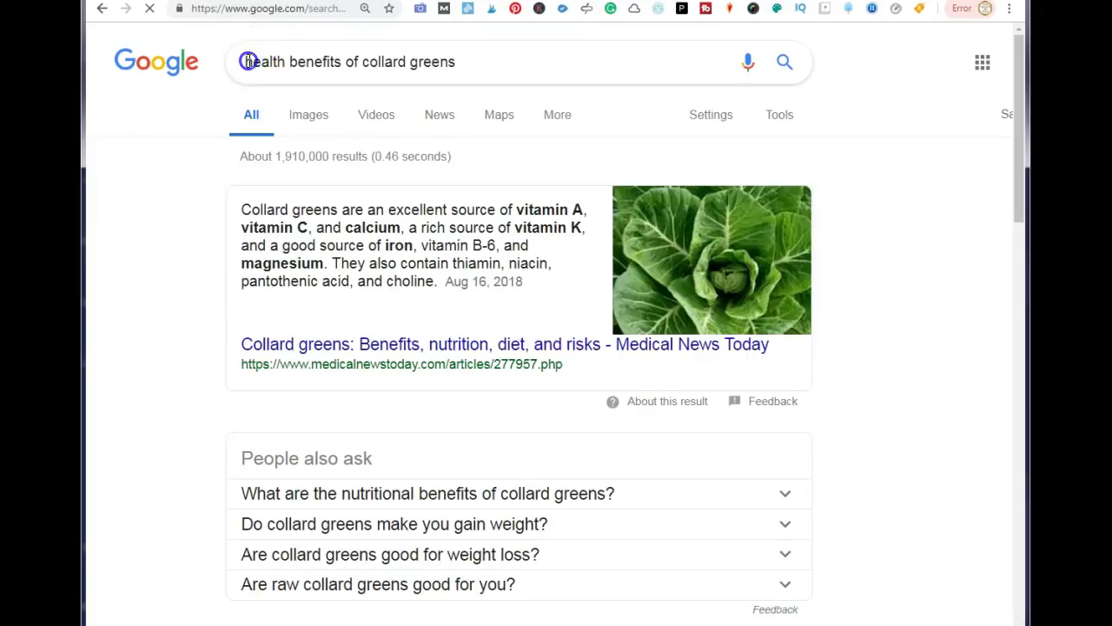
Compare allintitle: results for 'benefits of collard greens juice' with normal results (90/mo, $1.58 CPC)
{"action": "left_click", "coordinate": [248, 62]}
{"action": "type", "text": "allintit"}
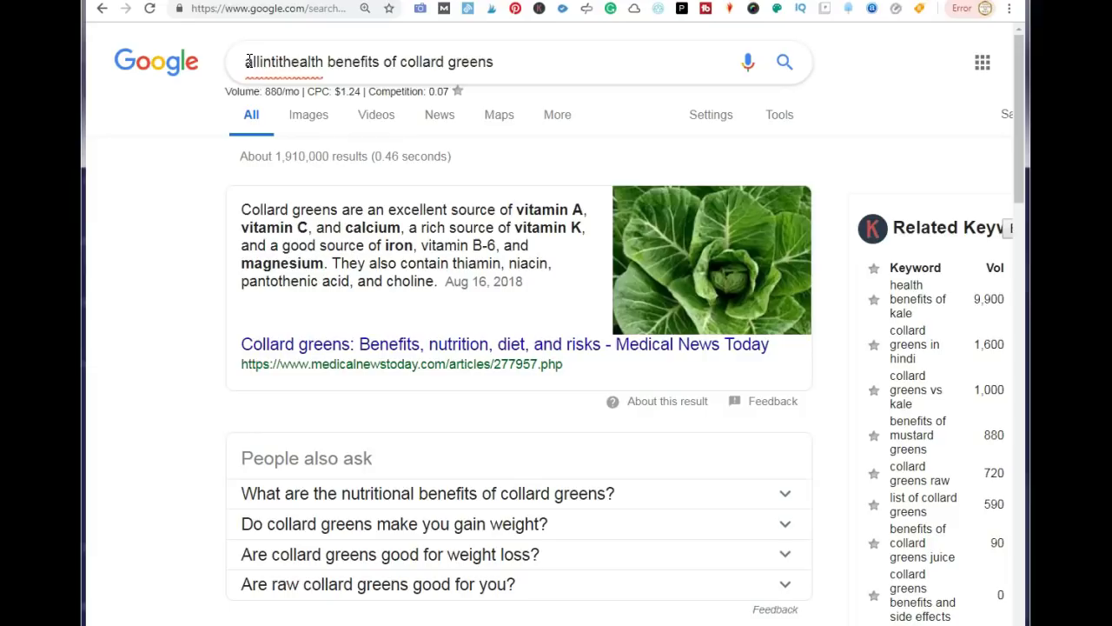
{"action": "type", "text": "le:"}
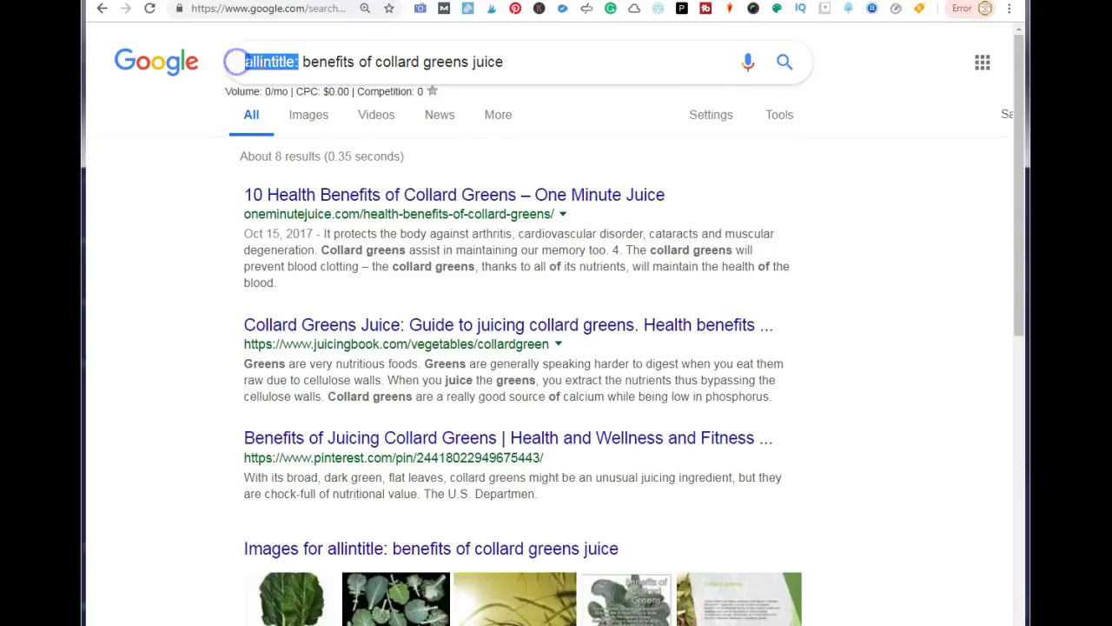
{"action": "key", "text": "BackSpace"}
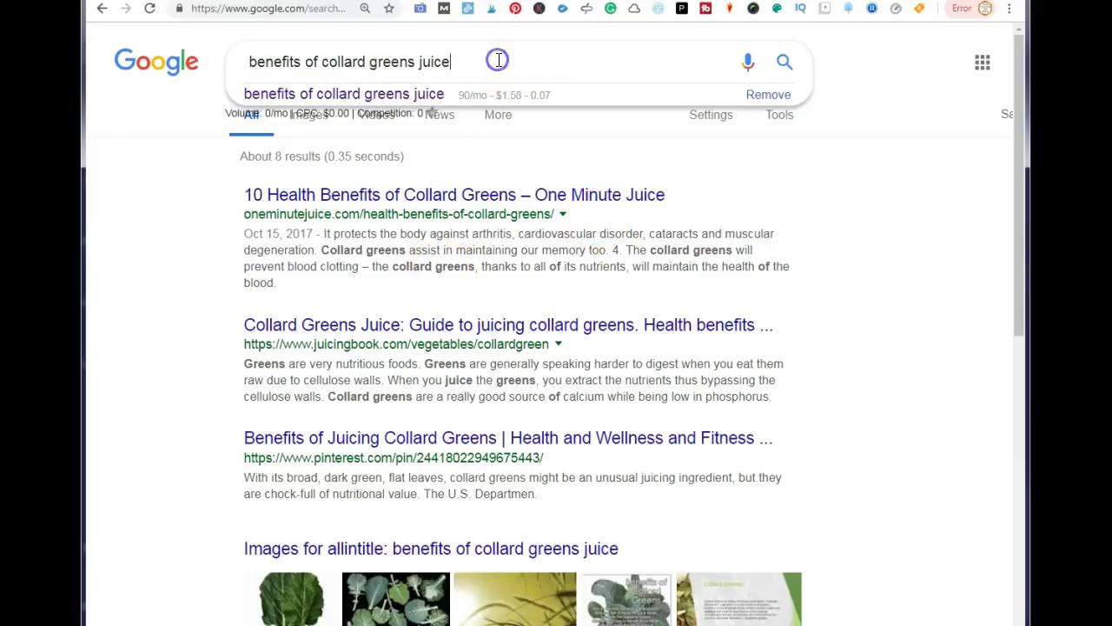
{"action": "key", "text": "Return"}
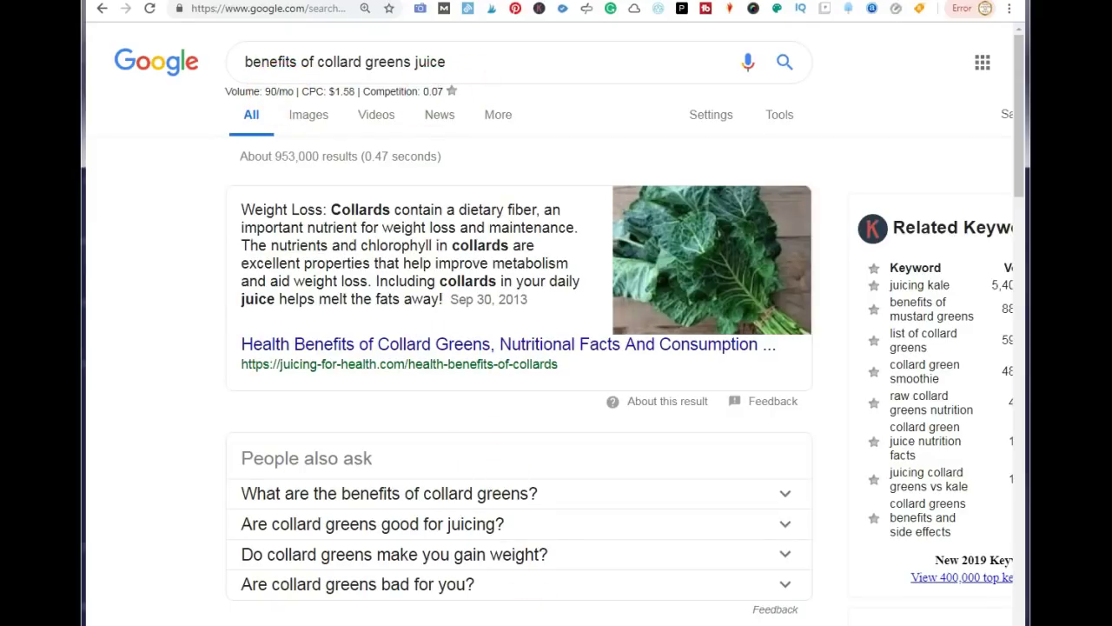
{"action": "scroll", "coordinate": [550, 327], "scroll_direction": "right", "scroll_amount": 3}
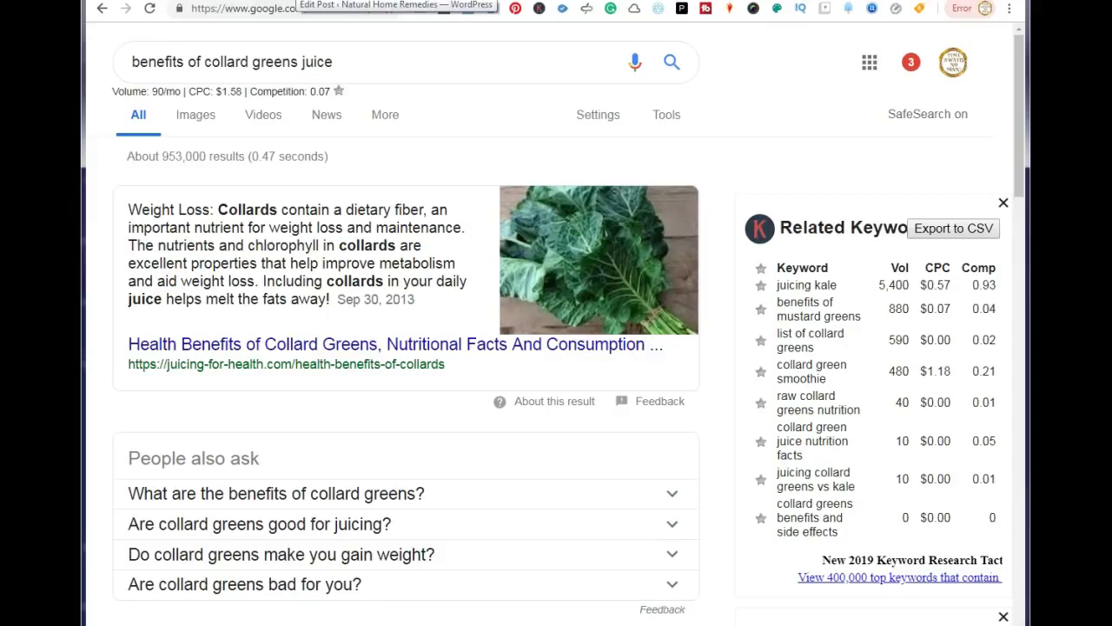
Return to the WordPress post, select its title, and open the 'health-benefits-of-collard-greens' slug
{"action": "left_click", "coordinate": [347, 1]}
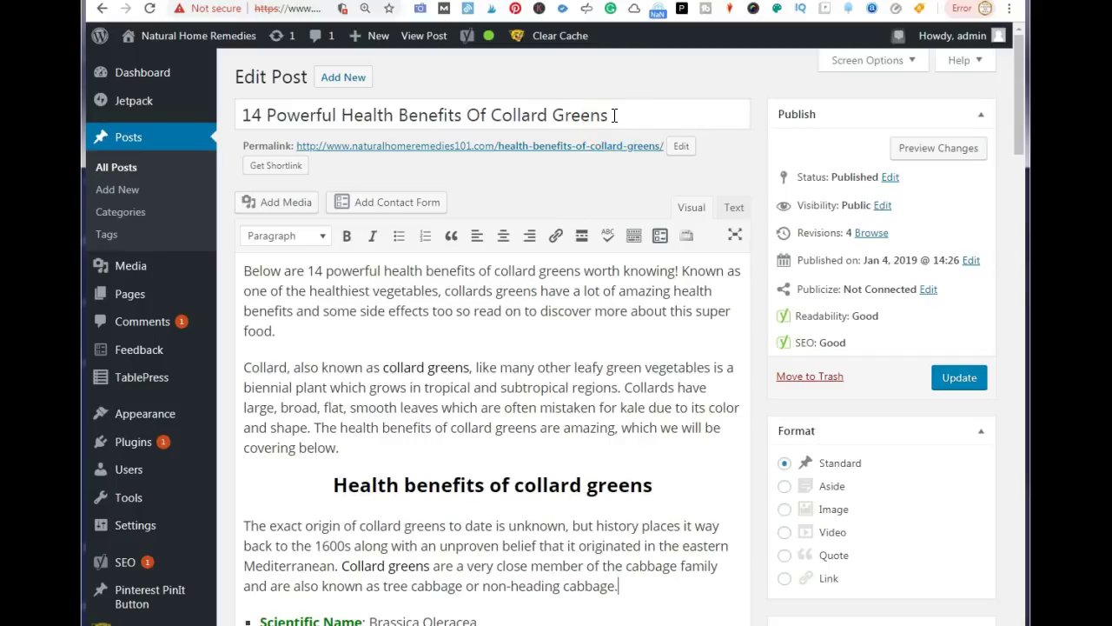
{"action": "left_click_drag", "start_coordinate": [615, 113], "coordinate": [246, 121]}
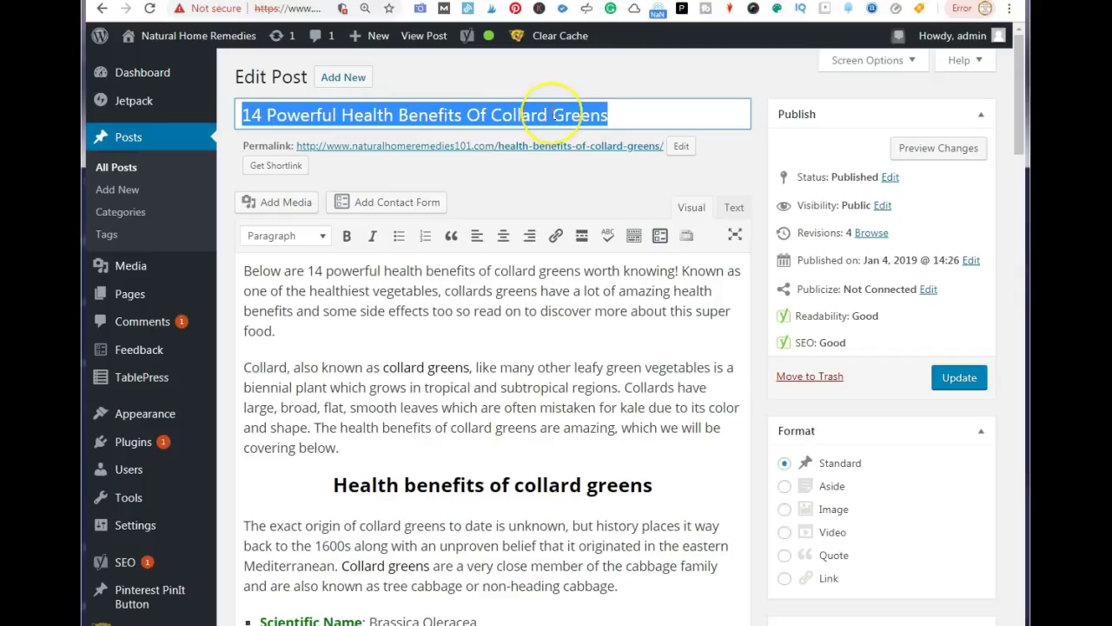
{"action": "left_click", "coordinate": [681, 147]}
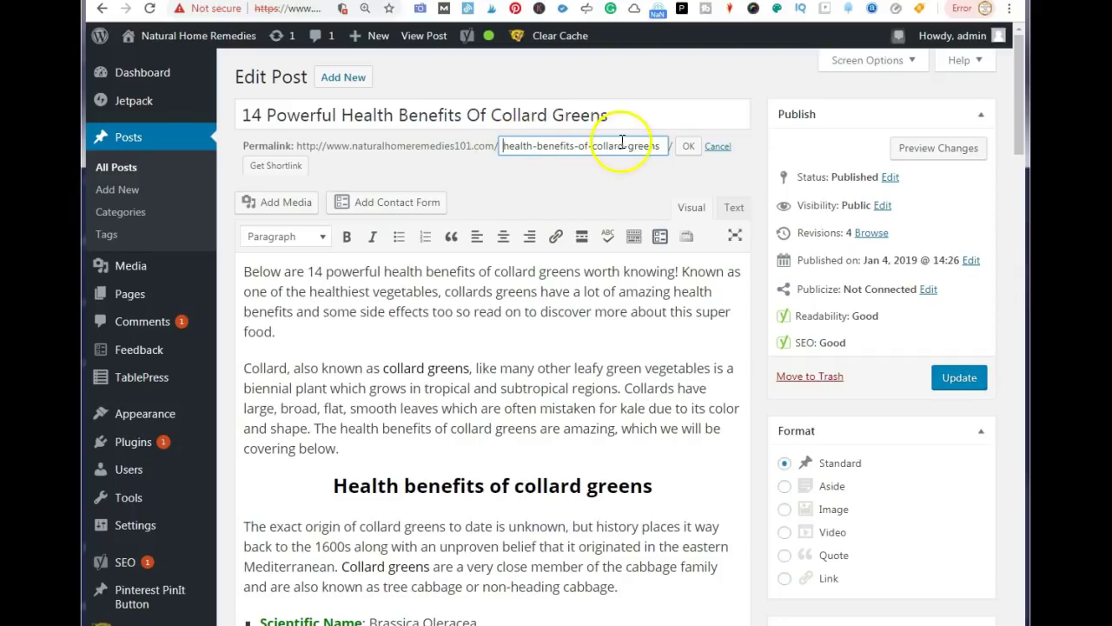
Keep the slug 'health-benefits-of-collard-greens' and highlight the keyword phrase in the opening paragraph
{"action": "left_click", "coordinate": [688, 145]}
{"action": "scroll", "coordinate": [496, 347], "scroll_direction": "down", "scroll_amount": 3}
{"action": "scroll", "coordinate": [365, 348], "scroll_direction": "up", "scroll_amount": 3}
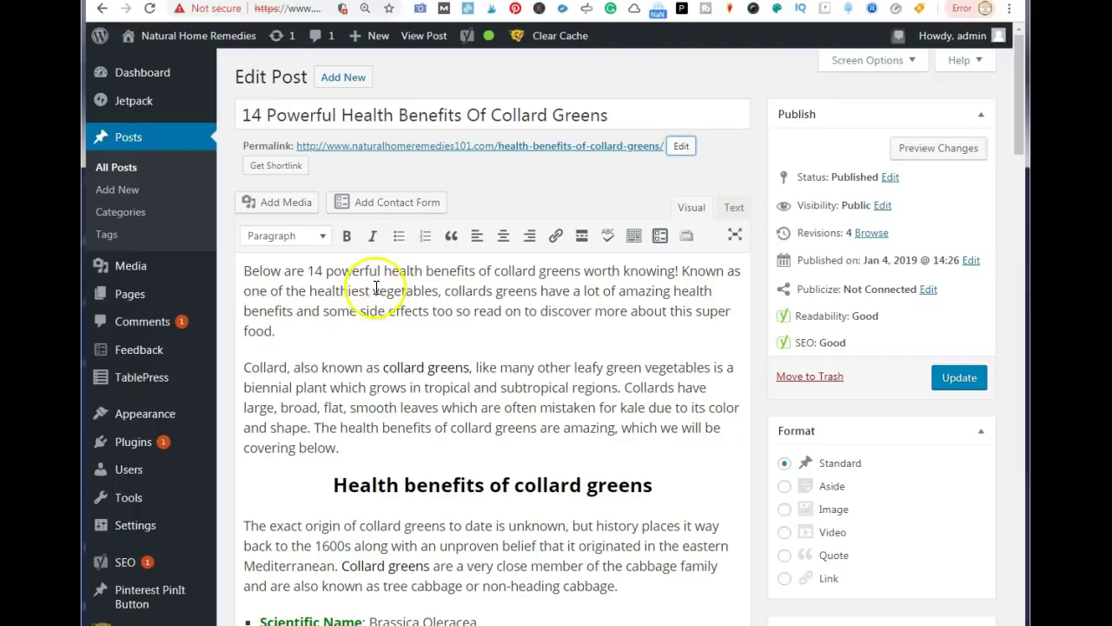
{"action": "left_click_drag", "start_coordinate": [384, 271], "coordinate": [526, 271]}
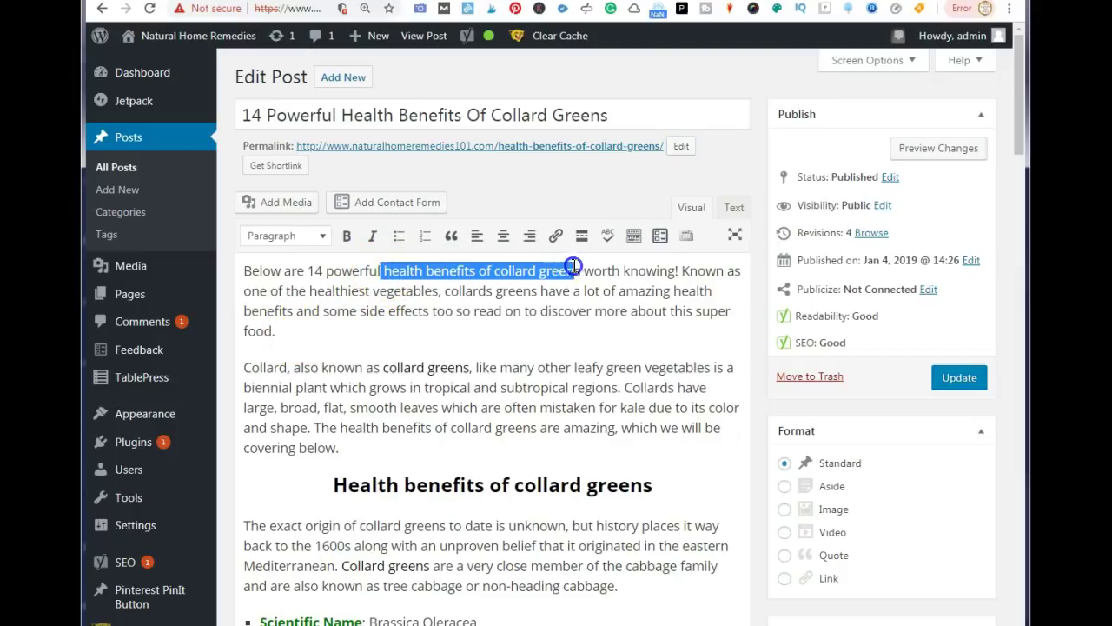
{"action": "left_click", "coordinate": [315, 329]}
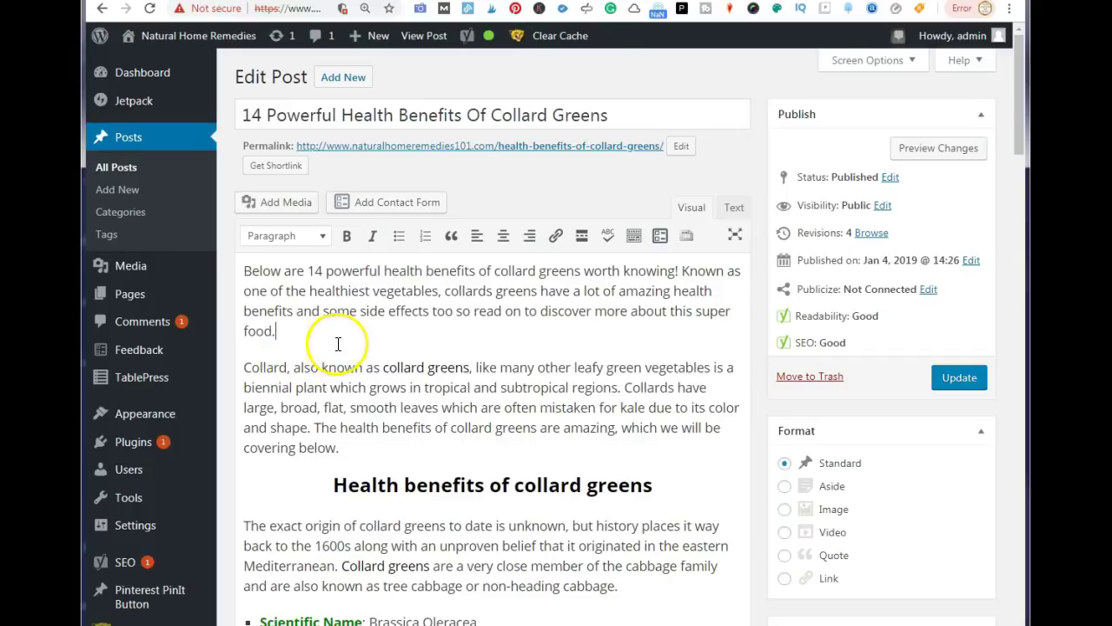
{"action": "scroll", "coordinate": [341, 344], "scroll_direction": "down", "scroll_amount": 2}
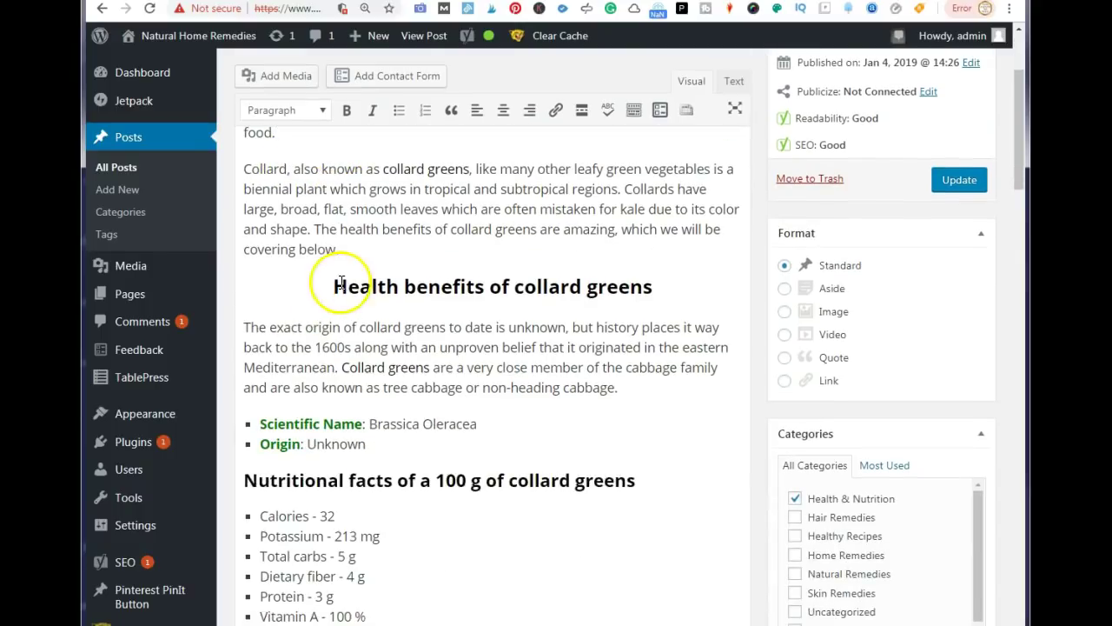
{"action": "left_click_drag", "start_coordinate": [338, 287], "coordinate": [665, 290]}
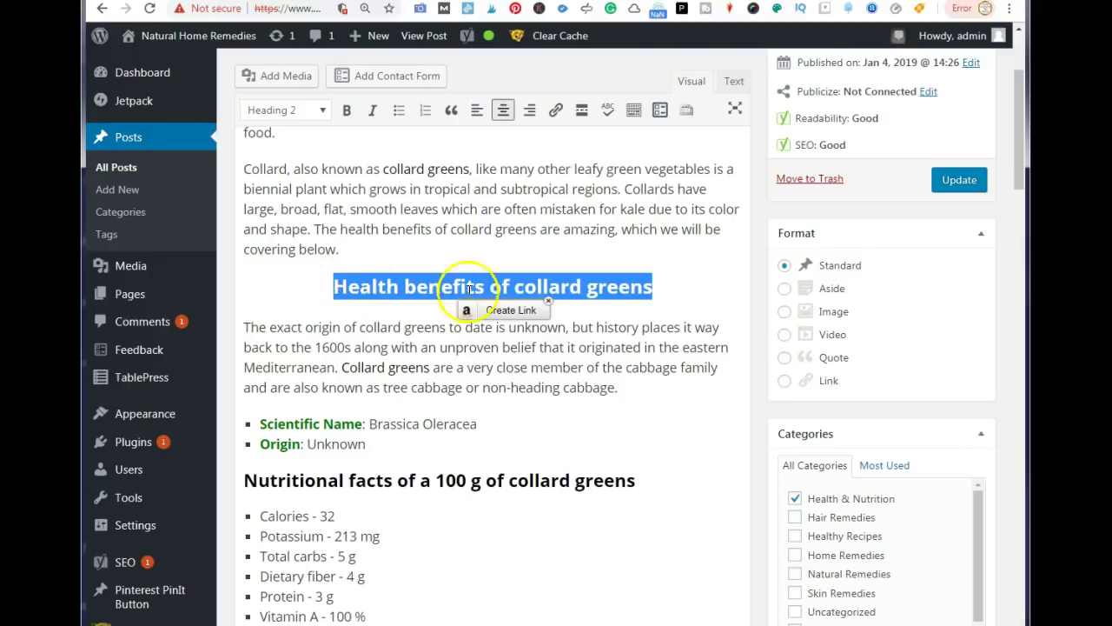
{"action": "left_click", "coordinate": [334, 286]}
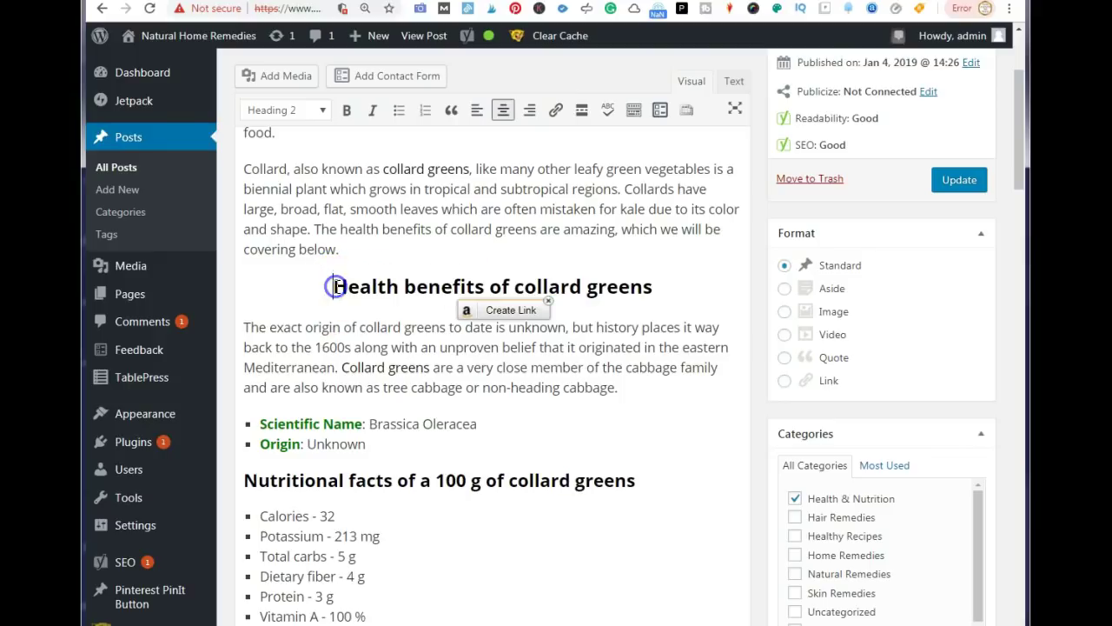
{"action": "left_click", "coordinate": [301, 112]}
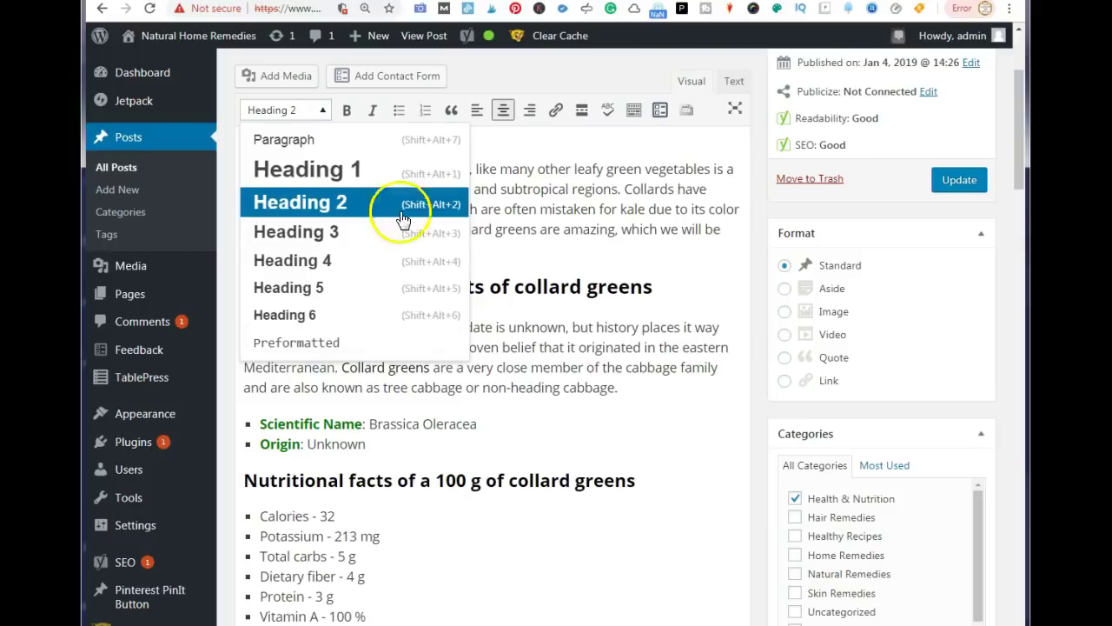
{"action": "left_click_drag", "start_coordinate": [653, 288], "coordinate": [330, 288]}
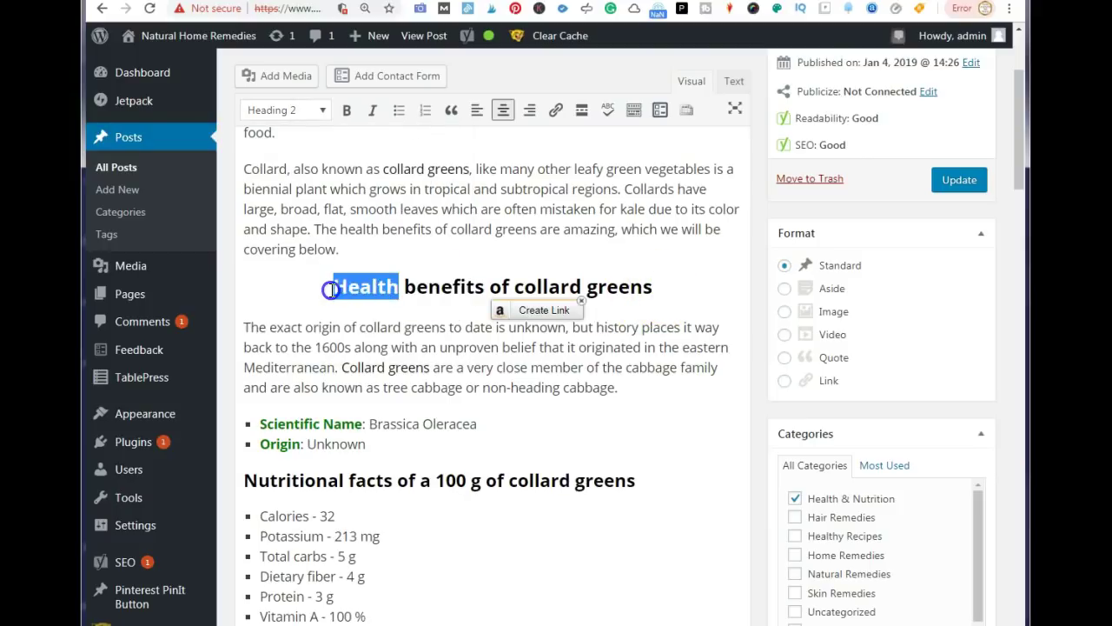
{"action": "left_click", "coordinate": [300, 112]}
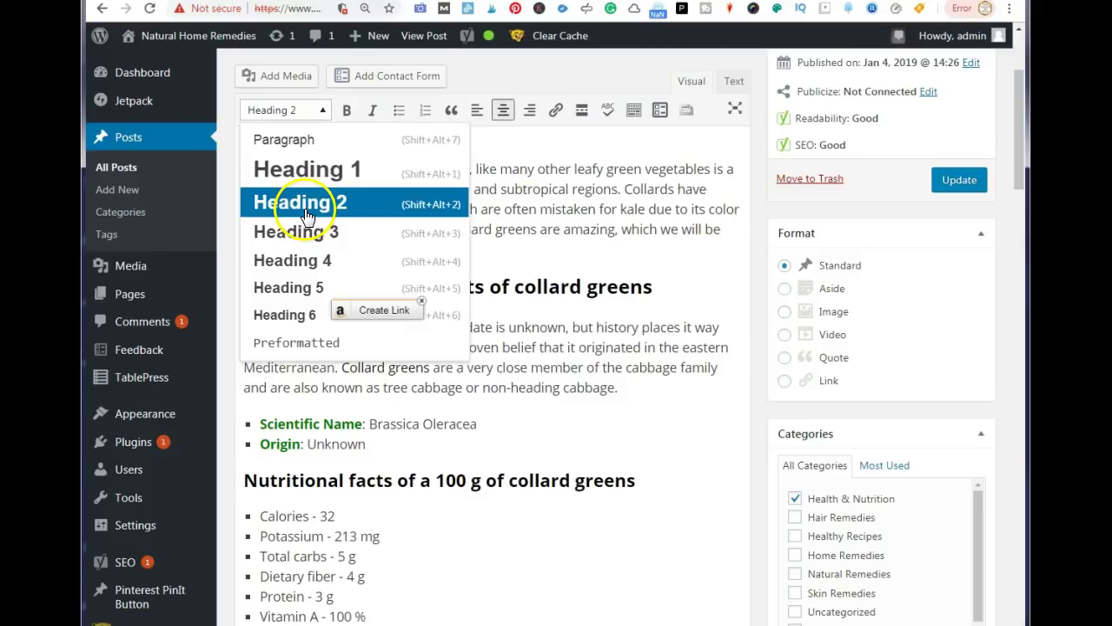
{"action": "left_click", "coordinate": [512, 447]}
{"action": "scroll", "coordinate": [509, 447], "scroll_direction": "down", "scroll_amount": 2}
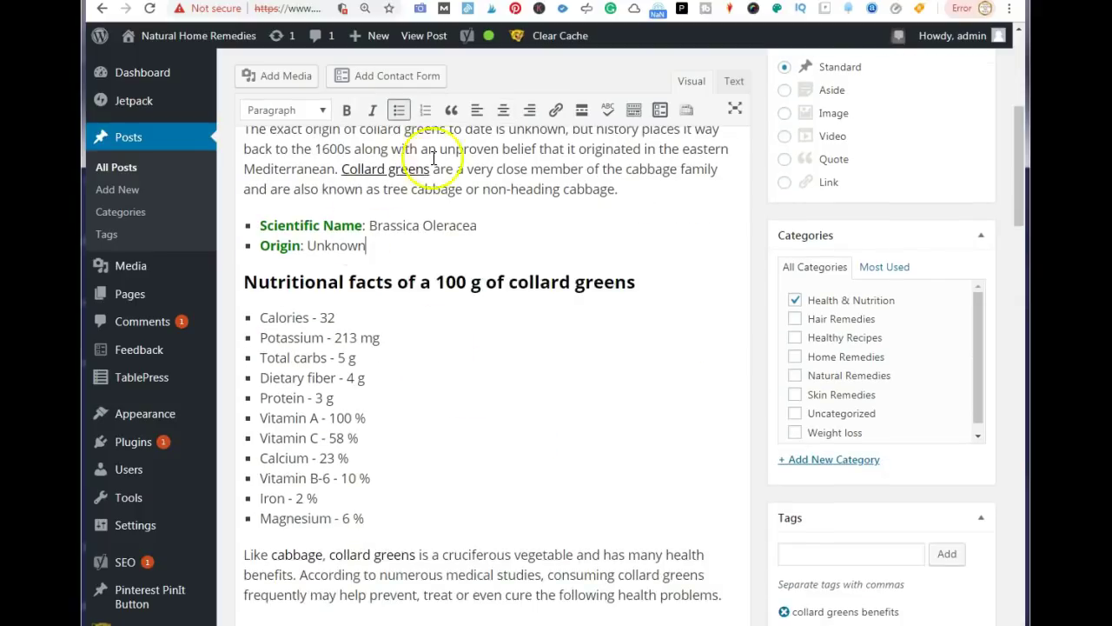
{"action": "scroll", "coordinate": [395, 209], "scroll_direction": "up", "scroll_amount": 2}
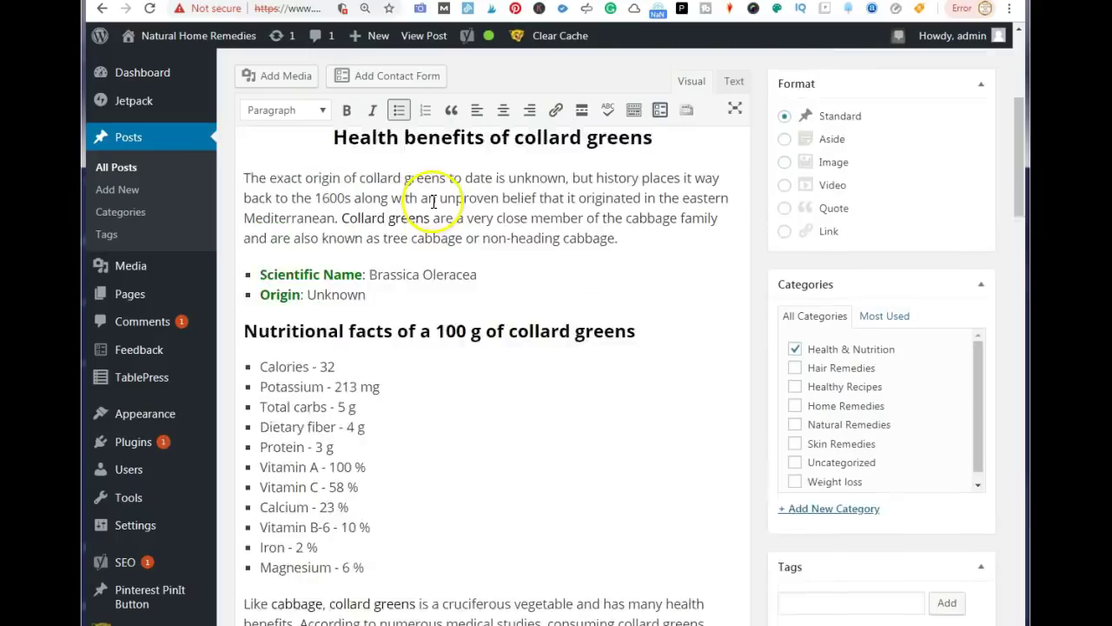
{"action": "scroll", "coordinate": [396, 292], "scroll_direction": "down", "scroll_amount": 2}
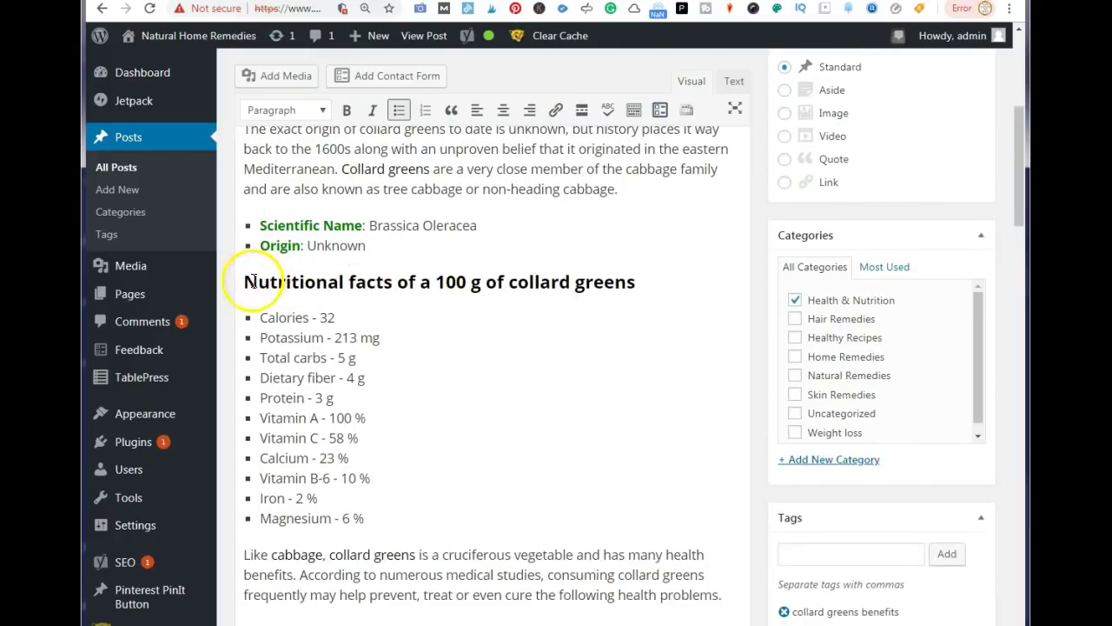
{"action": "left_click_drag", "start_coordinate": [249, 282], "coordinate": [650, 281]}
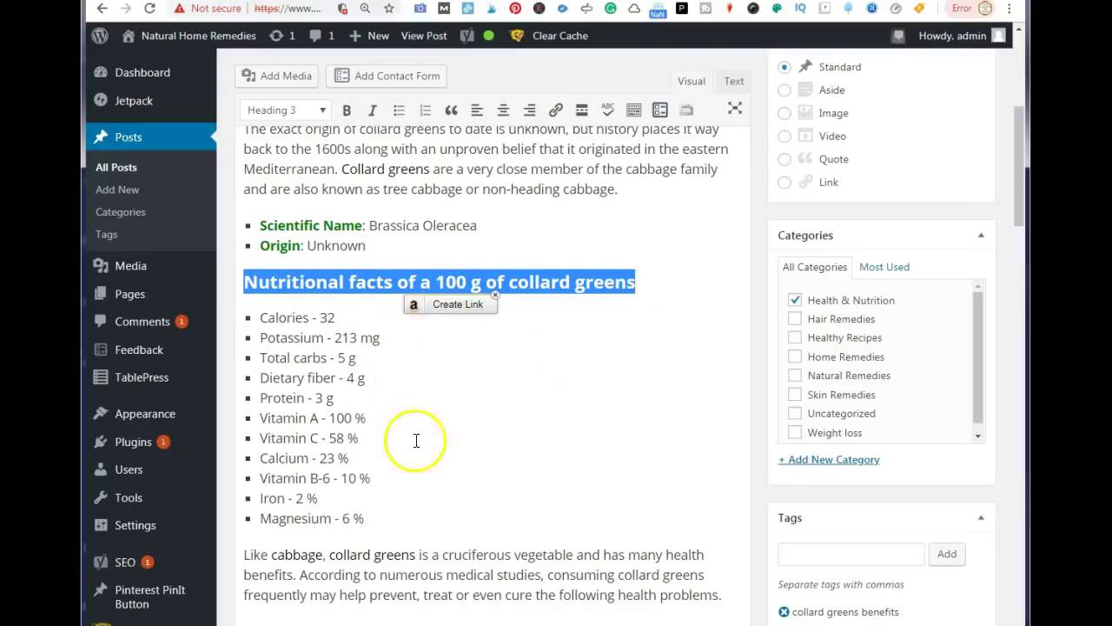
{"action": "left_click", "coordinate": [380, 524]}
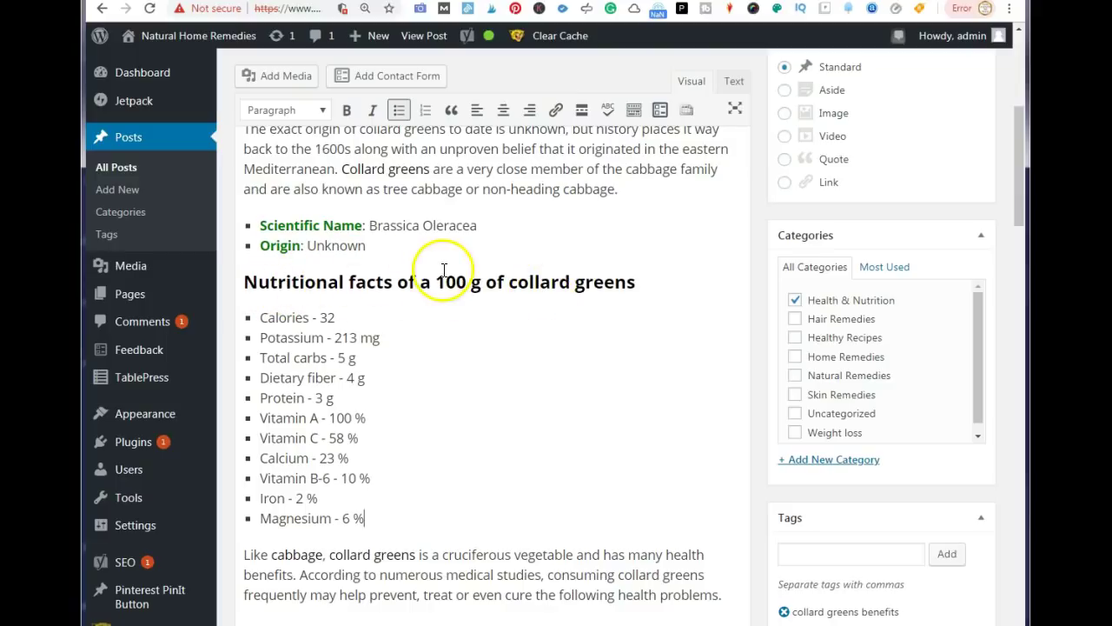
{"action": "left_click", "coordinate": [239, 282]}
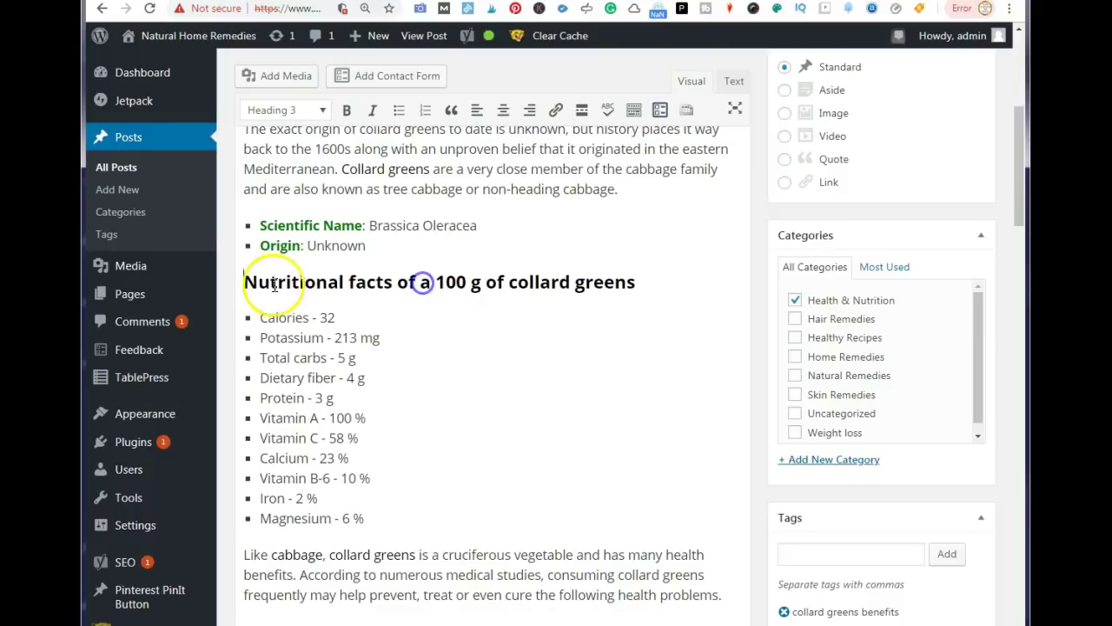
{"action": "left_click_drag", "start_coordinate": [240, 283], "coordinate": [628, 297]}
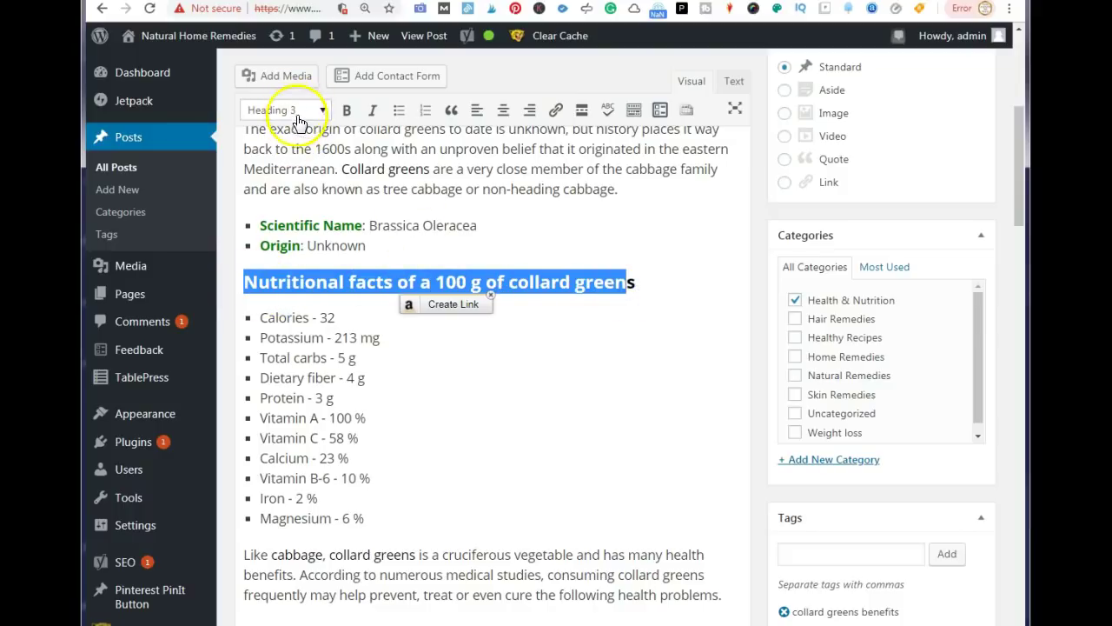
{"action": "scroll", "coordinate": [317, 298], "scroll_direction": "up", "scroll_amount": 5}
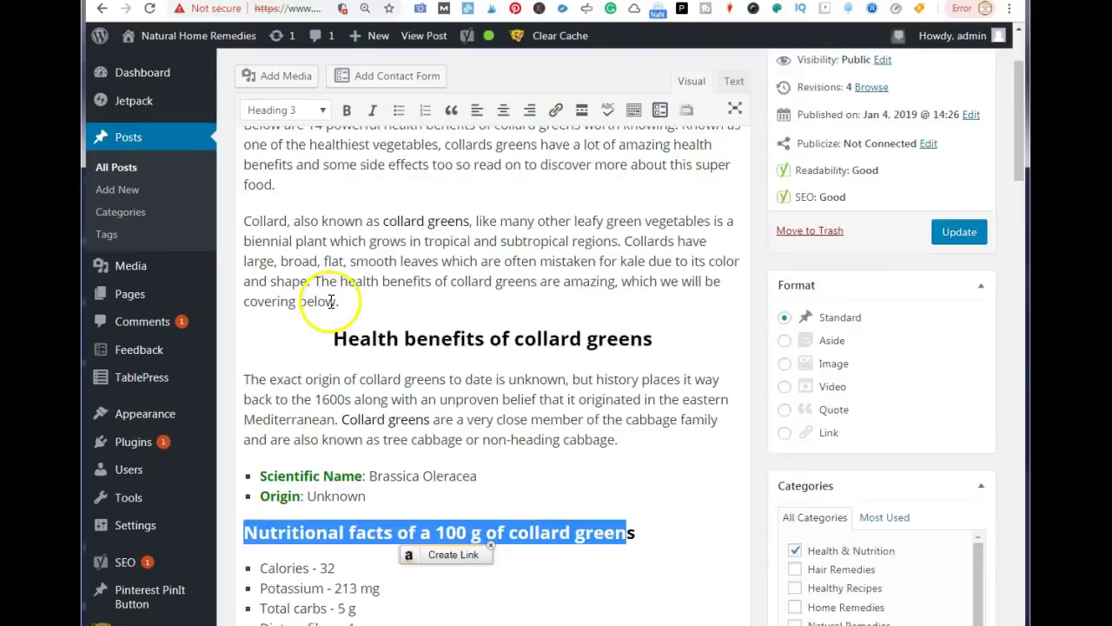
{"action": "scroll", "coordinate": [537, 486], "scroll_direction": "down", "scroll_amount": 3}
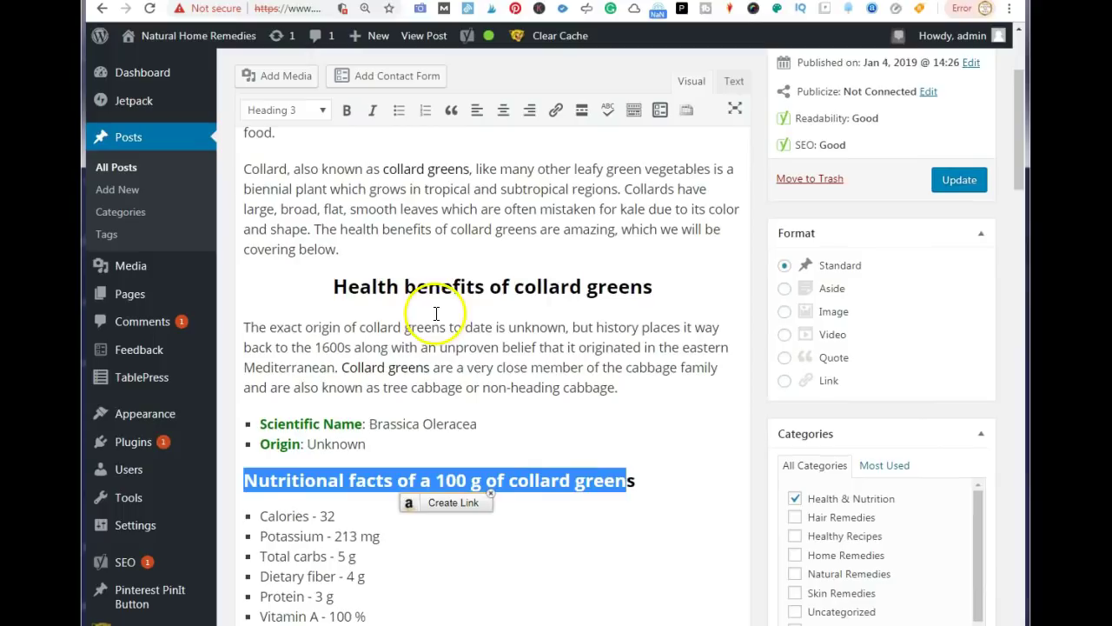
{"action": "scroll", "coordinate": [596, 293], "scroll_direction": "down", "scroll_amount": 3}
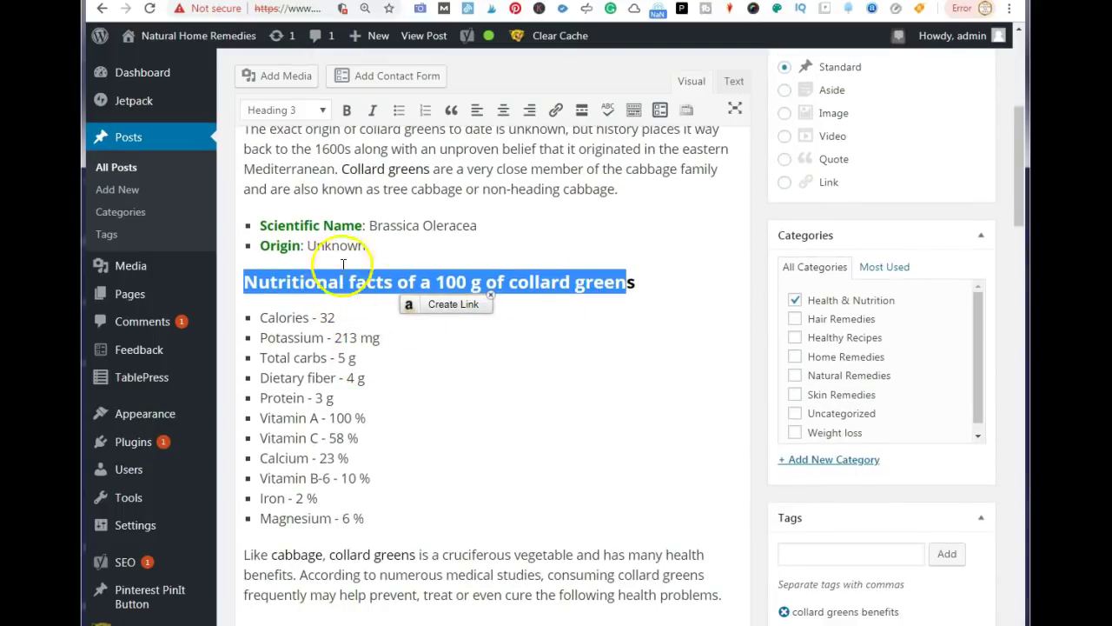
{"action": "scroll", "coordinate": [530, 232], "scroll_direction": "up", "scroll_amount": 3}
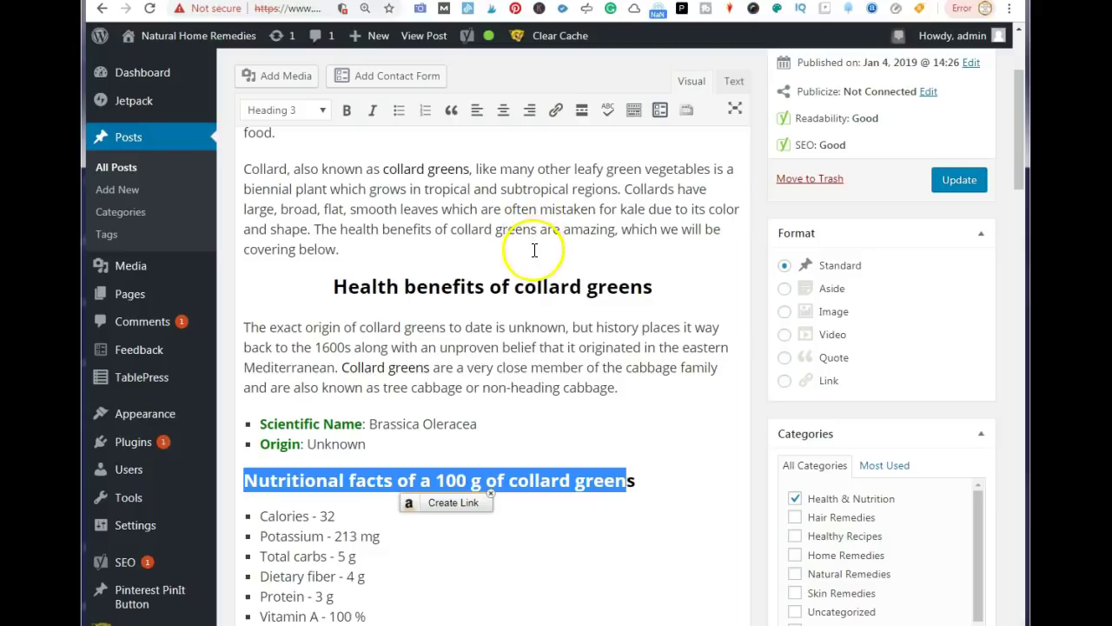
{"action": "scroll", "coordinate": [643, 456], "scroll_direction": "down", "scroll_amount": 6}
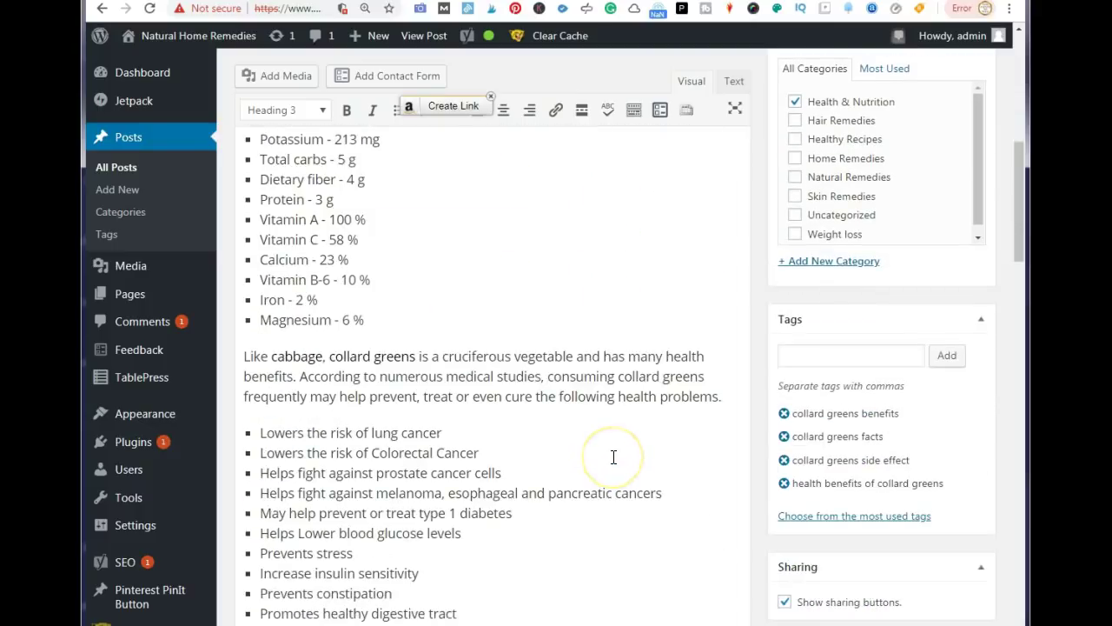
{"action": "scroll", "coordinate": [614, 456], "scroll_direction": "down", "scroll_amount": 5}
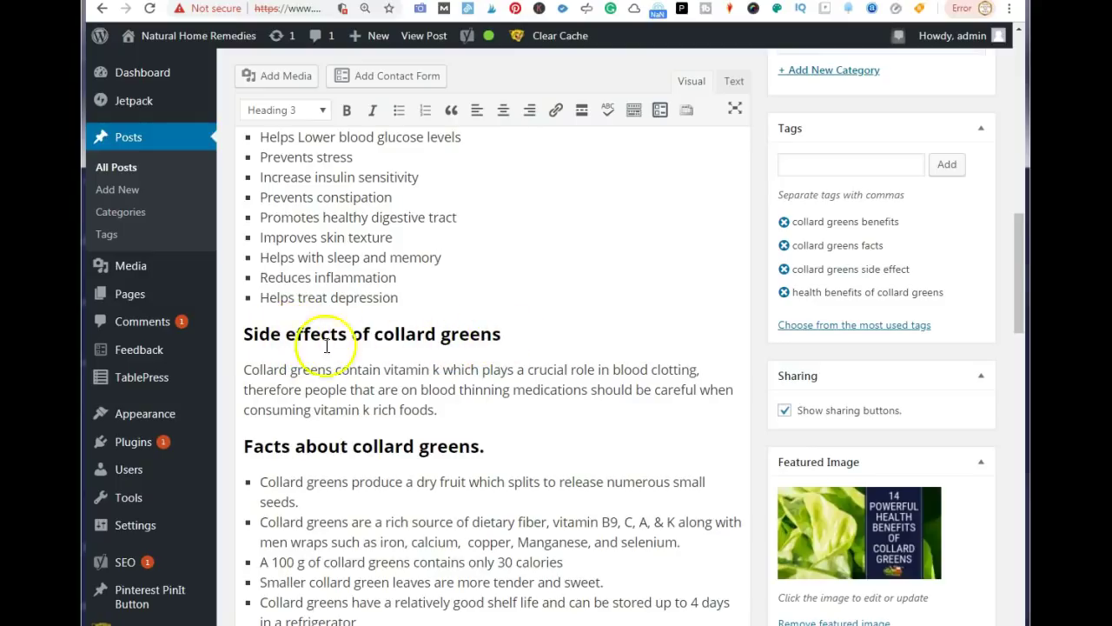
{"action": "scroll", "coordinate": [382, 361], "scroll_direction": "down", "scroll_amount": 2}
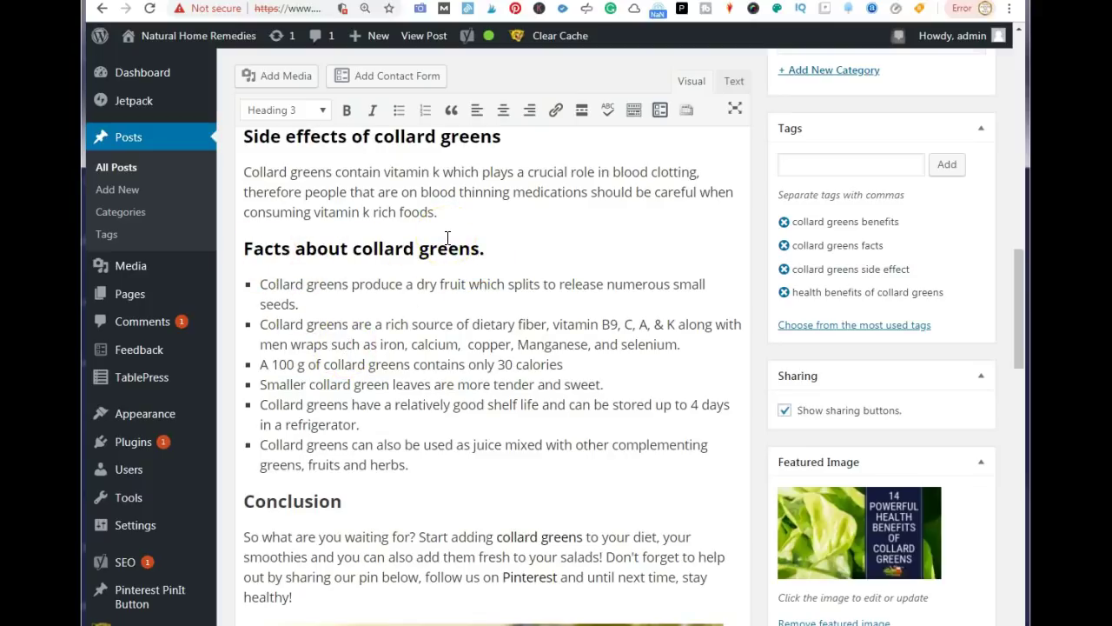
{"action": "scroll", "coordinate": [448, 237], "scroll_direction": "down", "scroll_amount": 2}
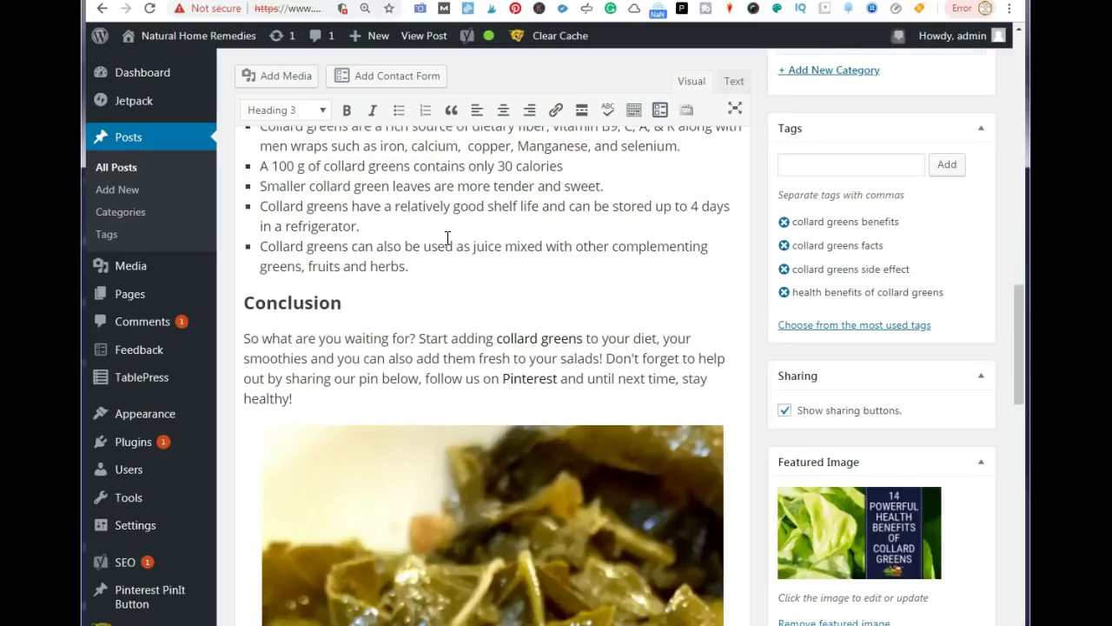
{"action": "scroll", "coordinate": [447, 237], "scroll_direction": "up", "scroll_amount": 2}
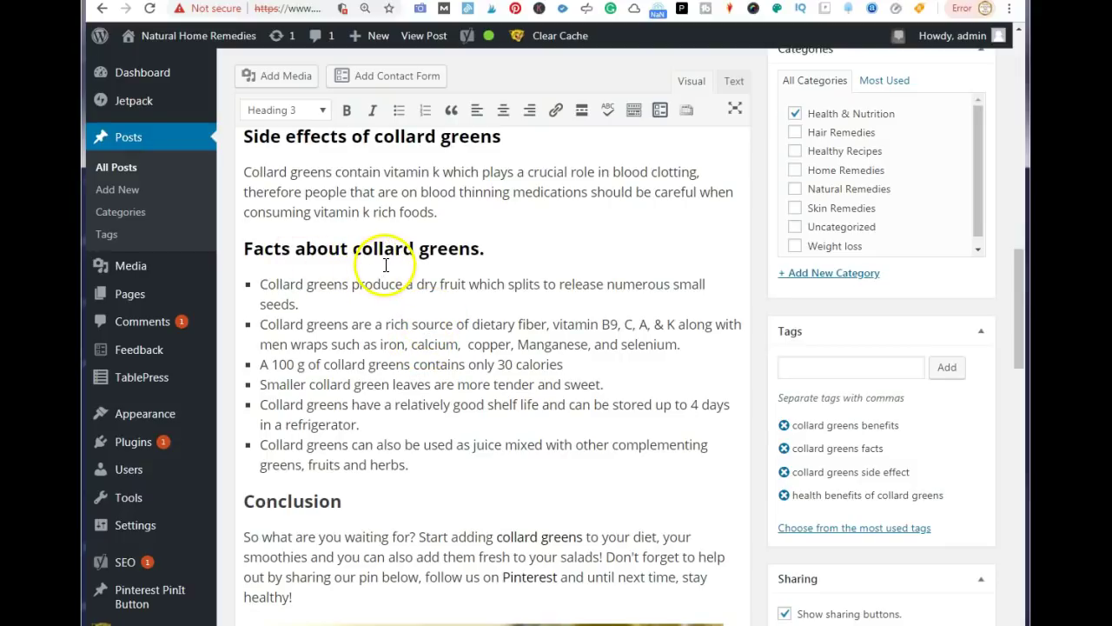
{"action": "scroll", "coordinate": [387, 263], "scroll_direction": "down", "scroll_amount": 4}
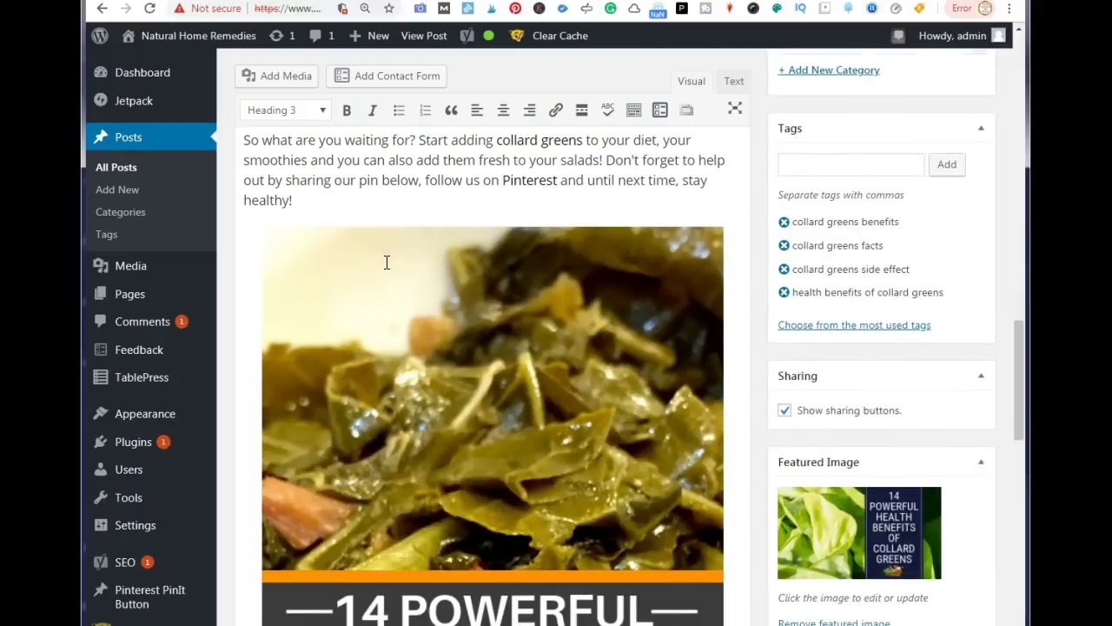
{"action": "scroll", "coordinate": [387, 264], "scroll_direction": "up", "scroll_amount": 2}
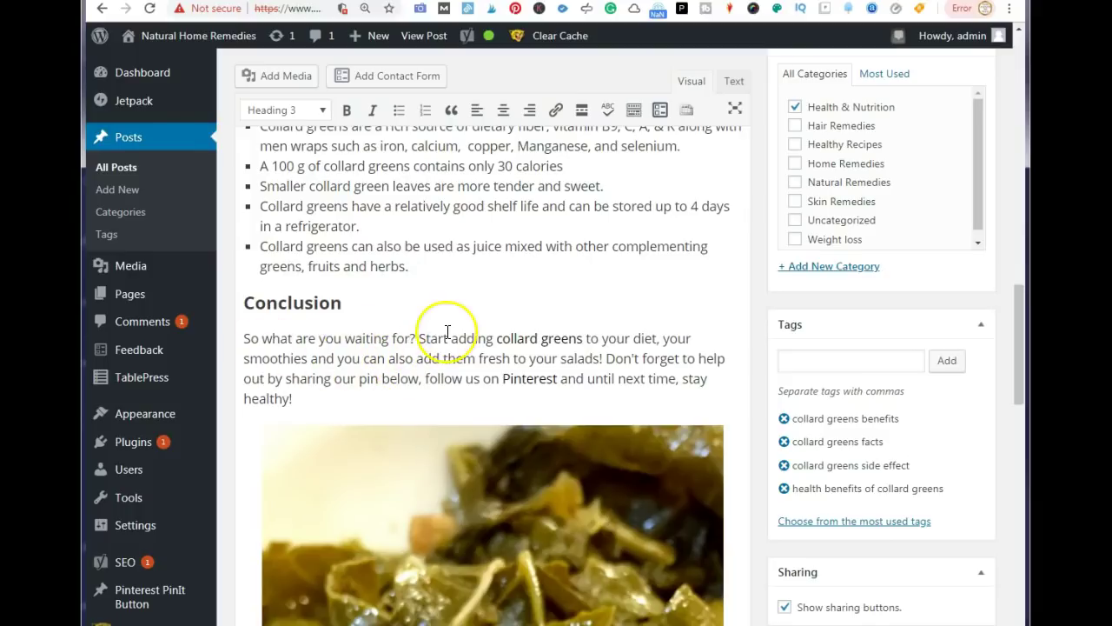
{"action": "scroll", "coordinate": [447, 332], "scroll_direction": "up", "scroll_amount": 20}
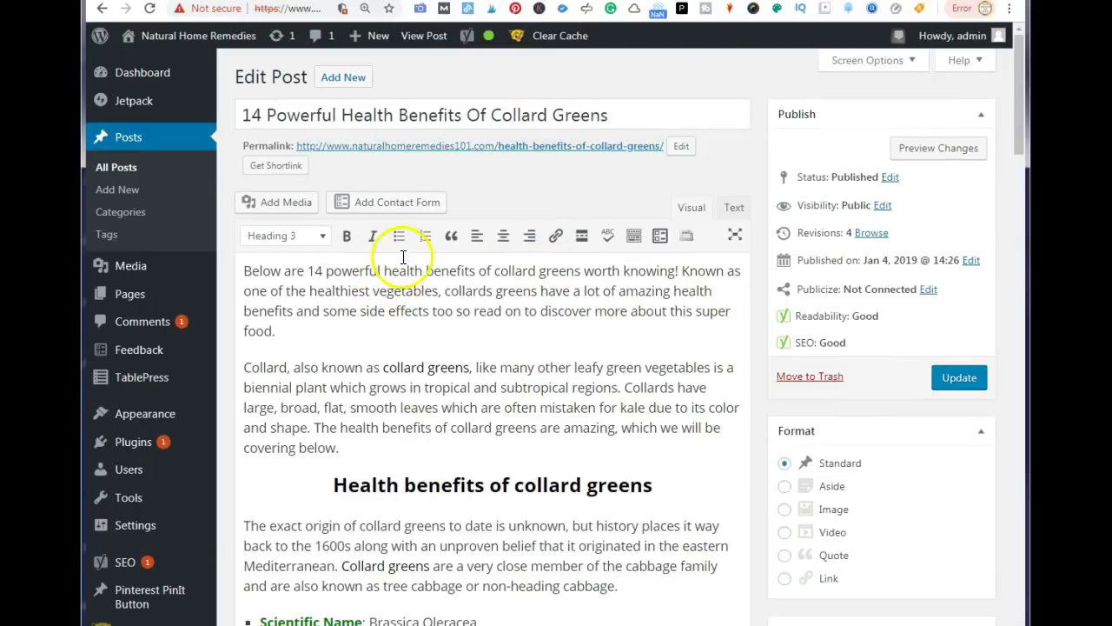
{"action": "scroll", "coordinate": [620, 323], "scroll_direction": "down", "scroll_amount": 3}
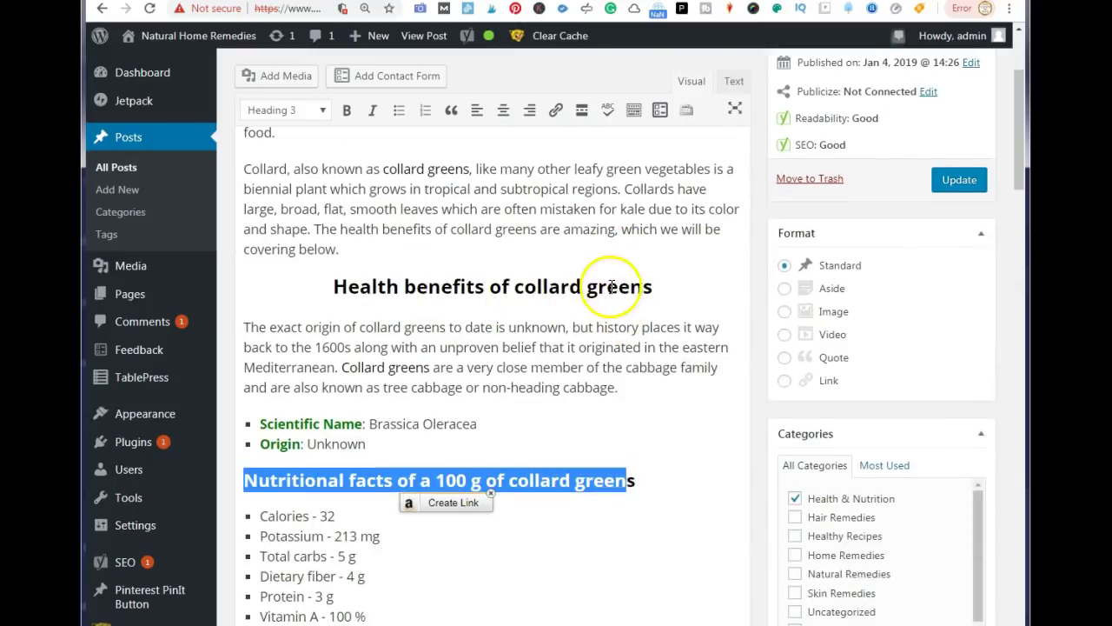
{"action": "scroll", "coordinate": [639, 287], "scroll_direction": "down", "scroll_amount": 18}
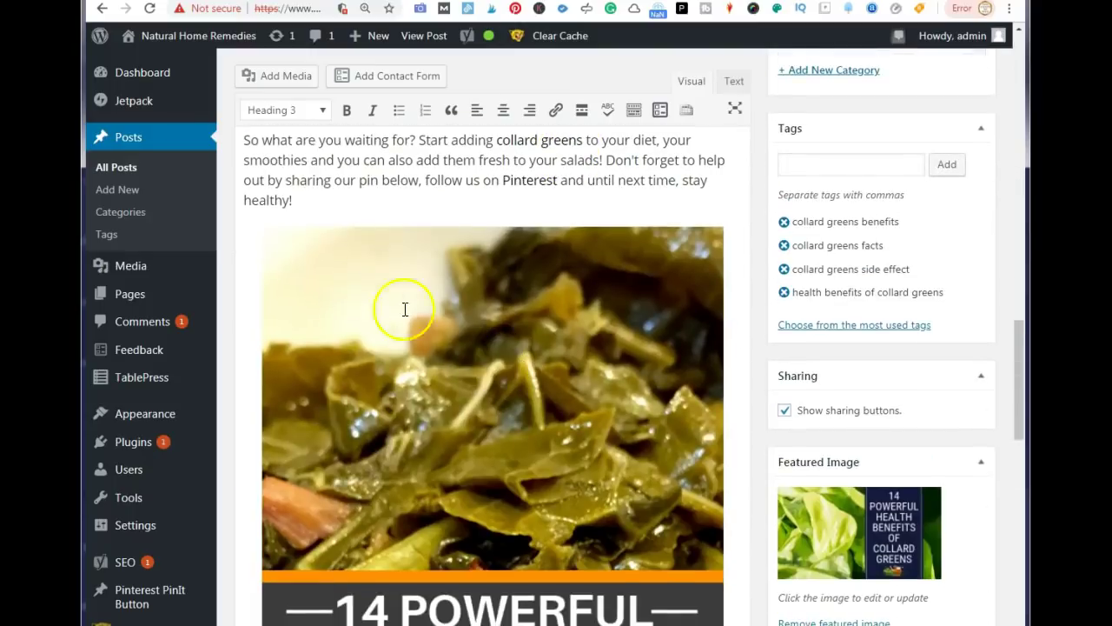
{"action": "scroll", "coordinate": [620, 185], "scroll_direction": "down", "scroll_amount": 5}
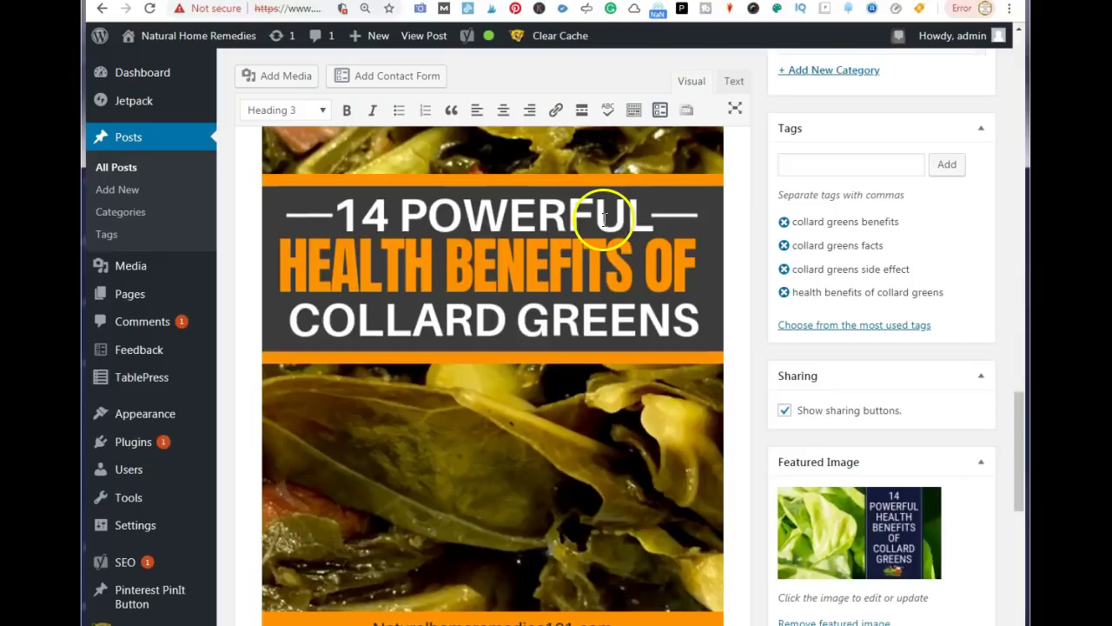
{"action": "scroll", "coordinate": [596, 228], "scroll_direction": "down", "scroll_amount": 5}
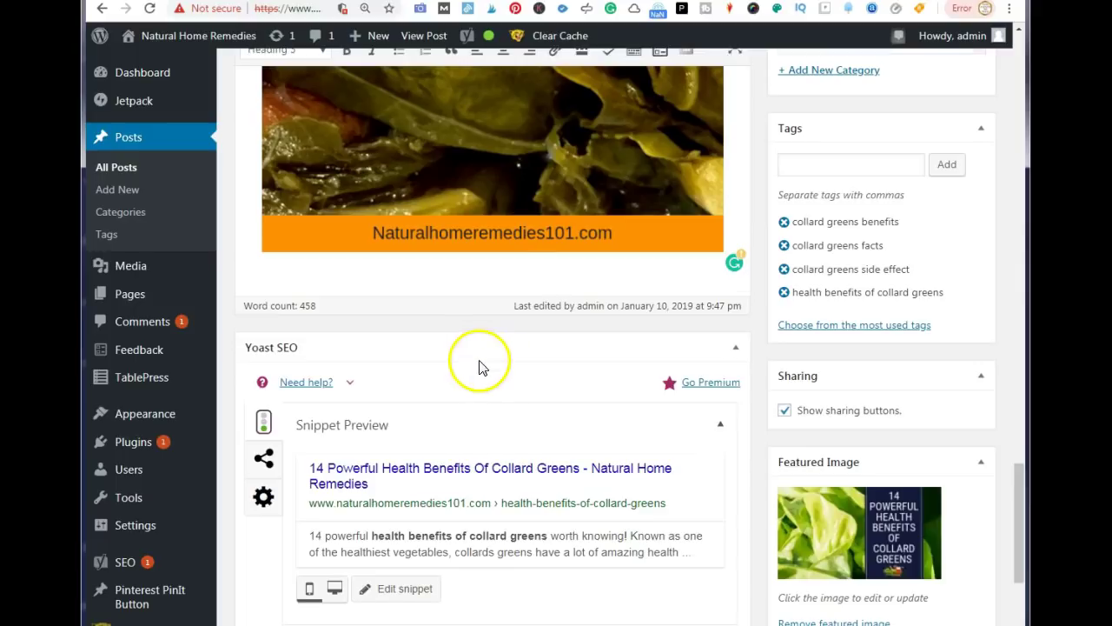
Open the Yoast snippet editor and check the meta description contains 'health benefits of collard greens'
{"action": "scroll", "coordinate": [483, 368], "scroll_direction": "down", "scroll_amount": 3}
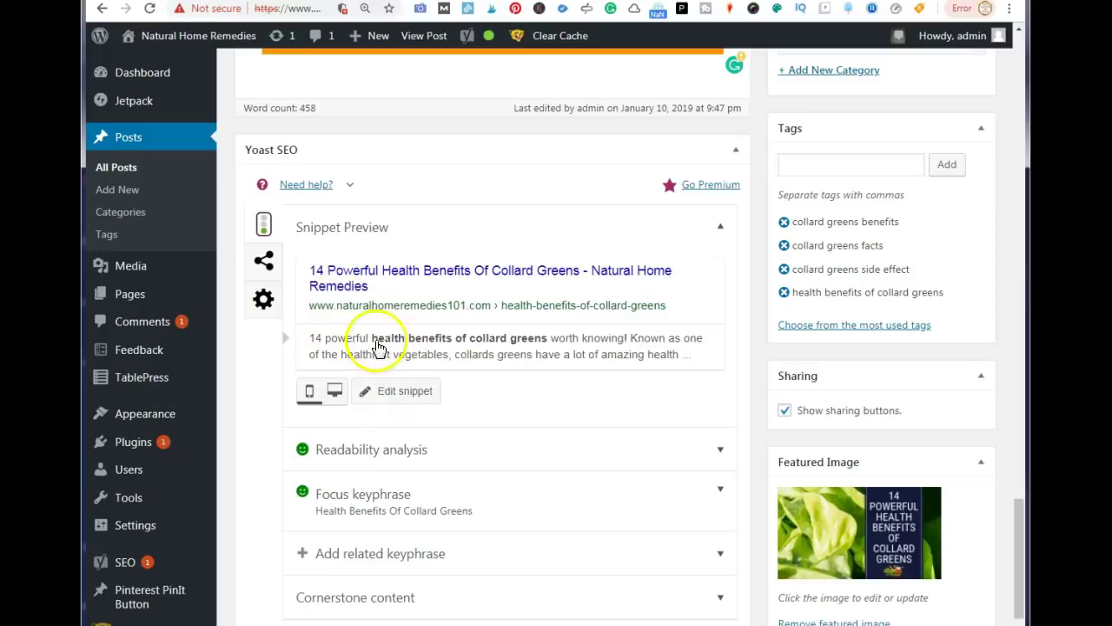
{"action": "left_click", "coordinate": [393, 396]}
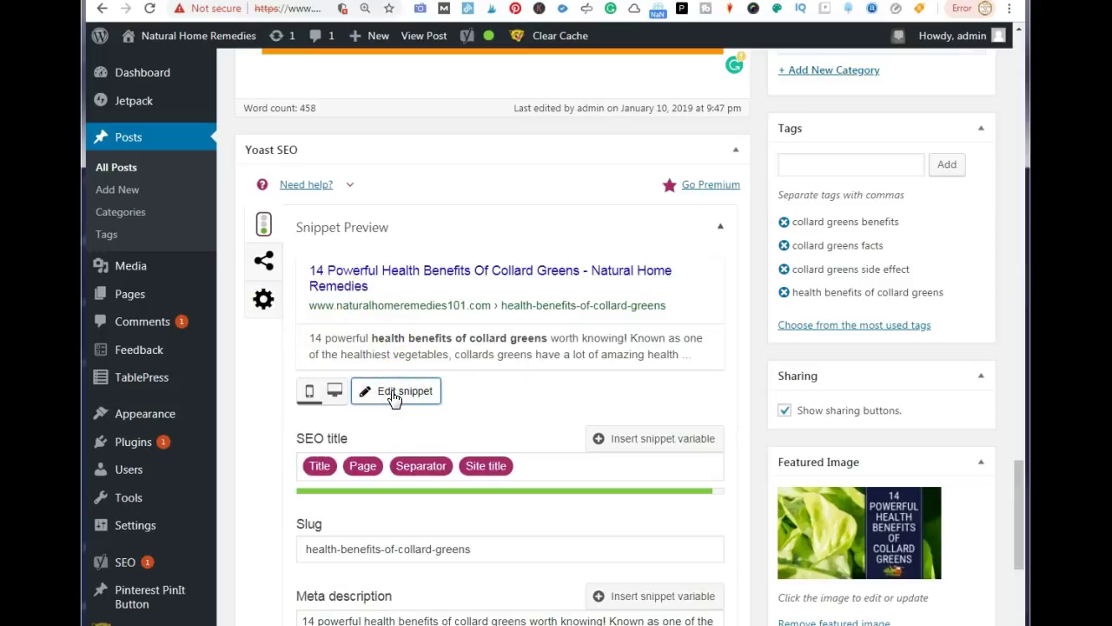
{"action": "scroll", "coordinate": [393, 396], "scroll_direction": "down", "scroll_amount": 5}
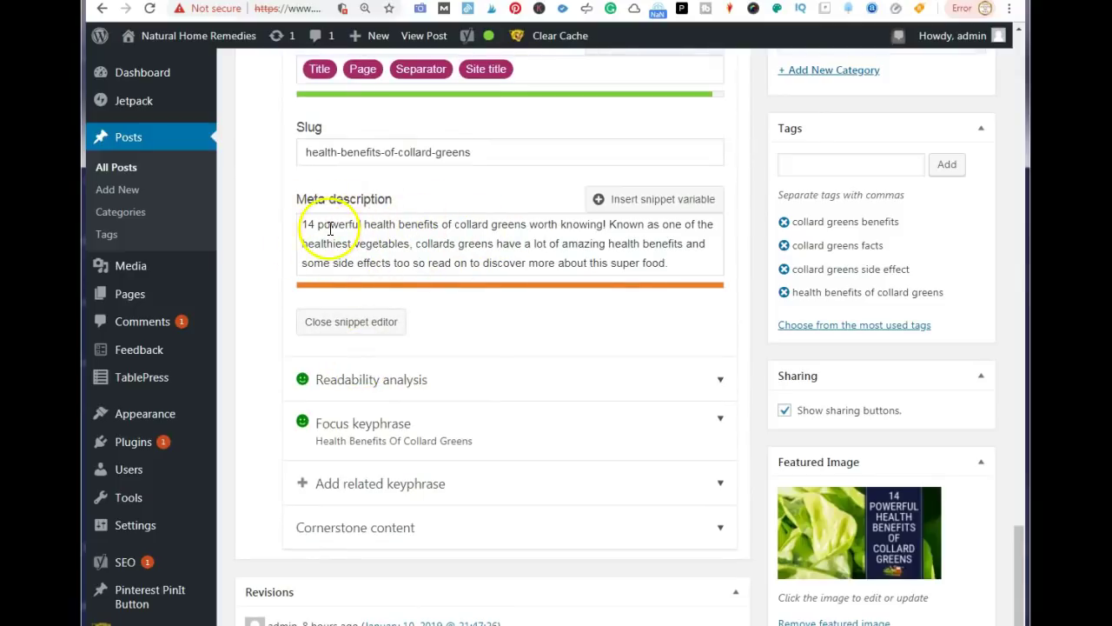
{"action": "mouse_move", "coordinate": [362, 223]}
{"action": "left_mouse_down"}
{"action": "mouse_move", "coordinate": [558, 235]}
{"action": "mouse_move", "coordinate": [528, 226]}
{"action": "left_mouse_up"}
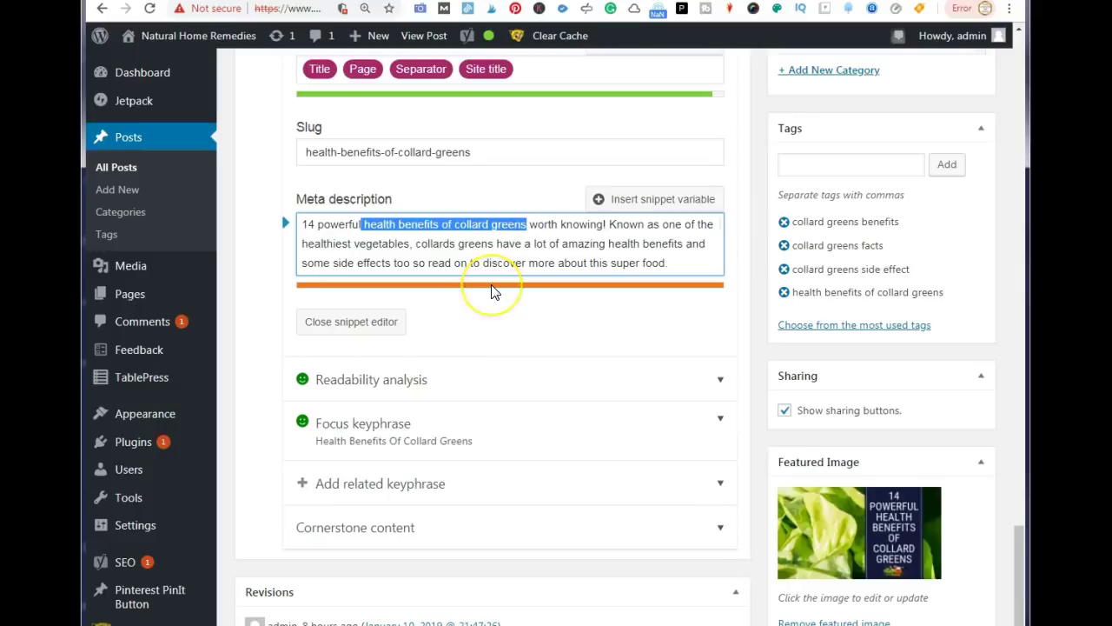
{"action": "scroll", "coordinate": [491, 292], "scroll_direction": "up", "scroll_amount": 5}
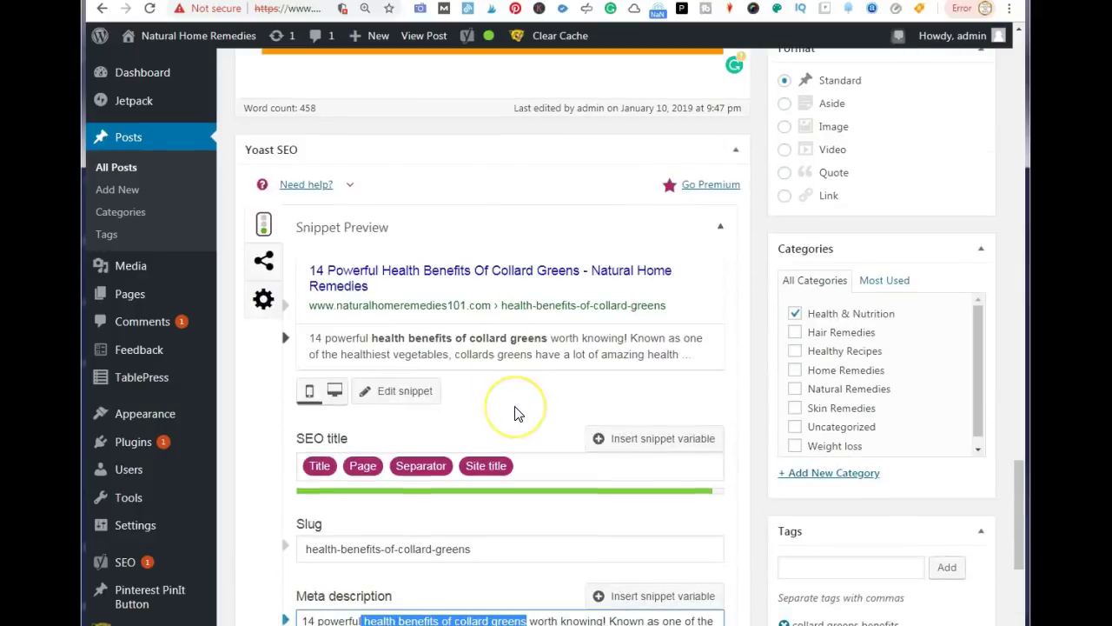
{"action": "scroll", "coordinate": [496, 409], "scroll_direction": "down", "scroll_amount": 2}
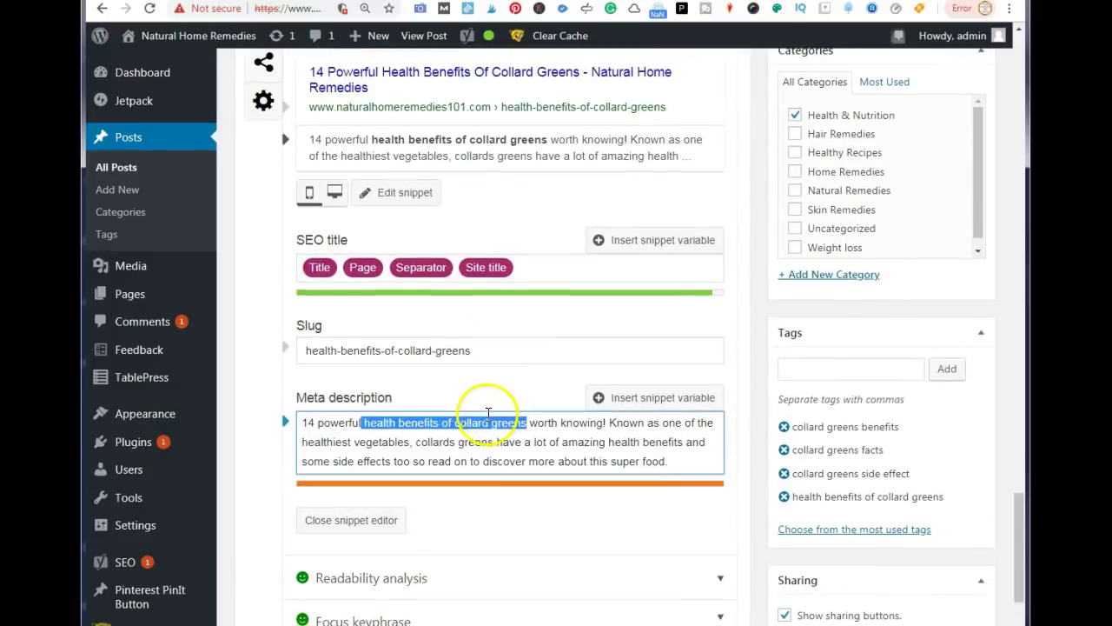
{"action": "scroll", "coordinate": [513, 509], "scroll_direction": "down", "scroll_amount": 2}
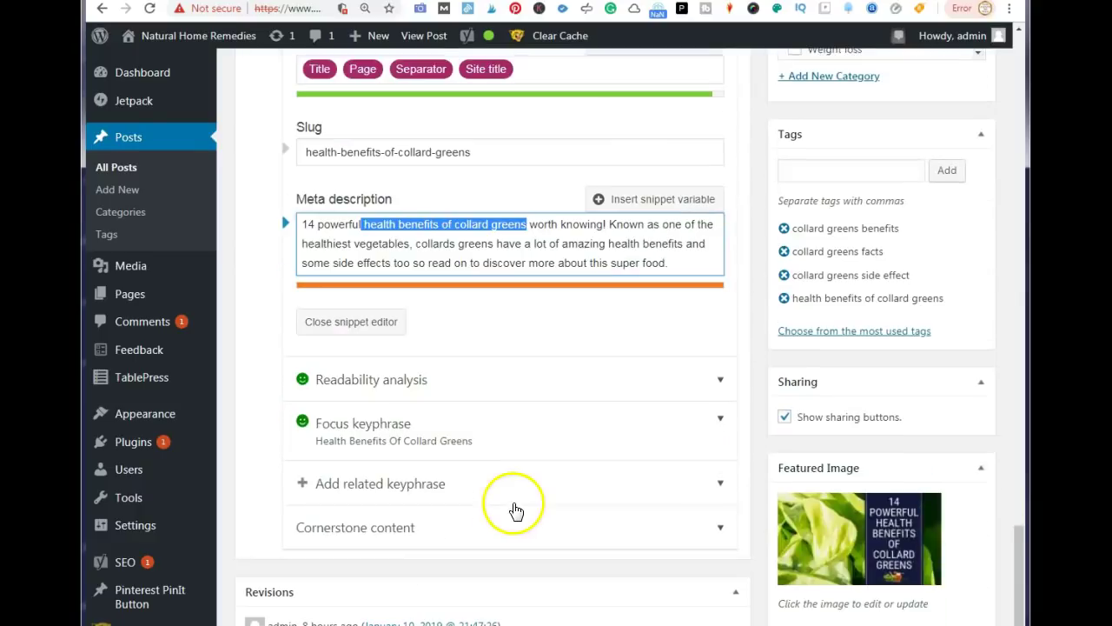
{"action": "scroll", "coordinate": [489, 368], "scroll_direction": "up", "scroll_amount": 15}
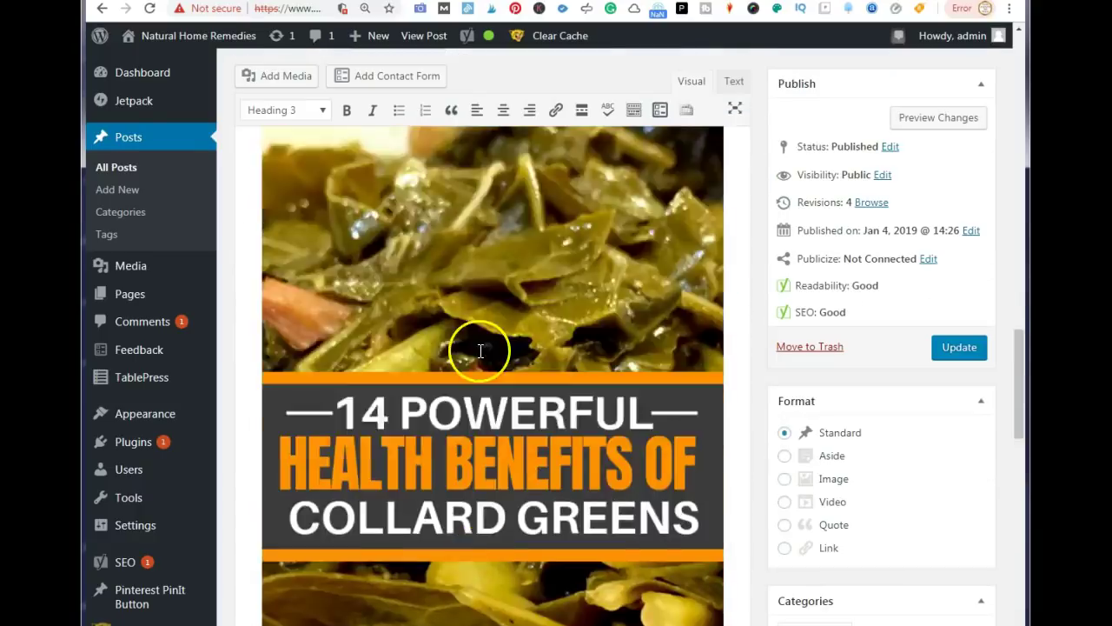
{"action": "scroll", "coordinate": [481, 351], "scroll_direction": "down", "scroll_amount": 8}
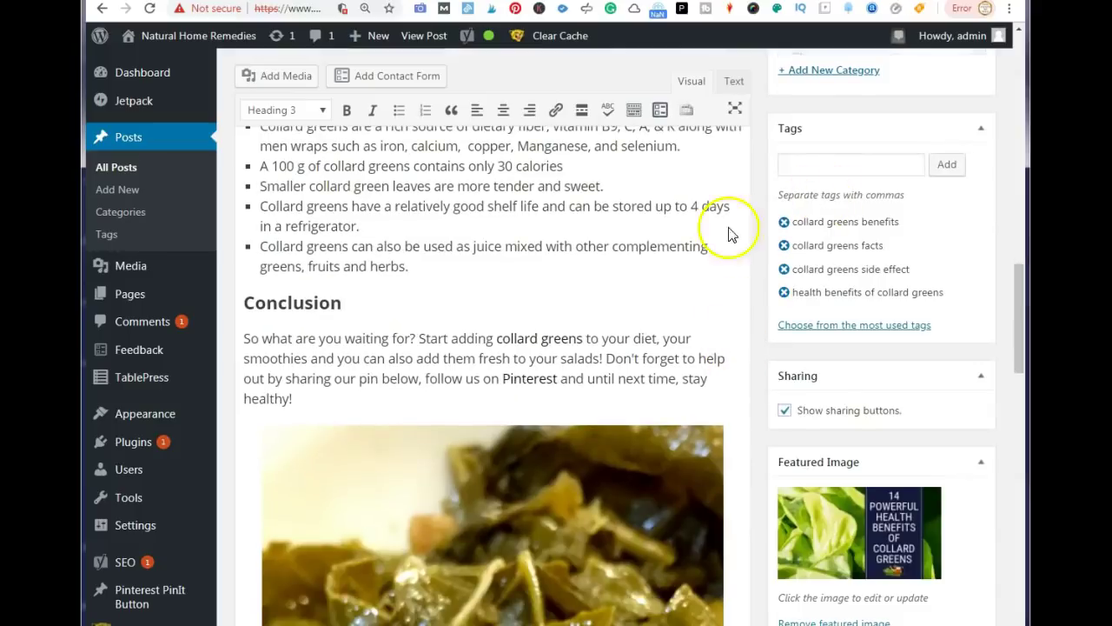
{"action": "scroll", "coordinate": [988, 288], "scroll_direction": "up", "scroll_amount": 4}
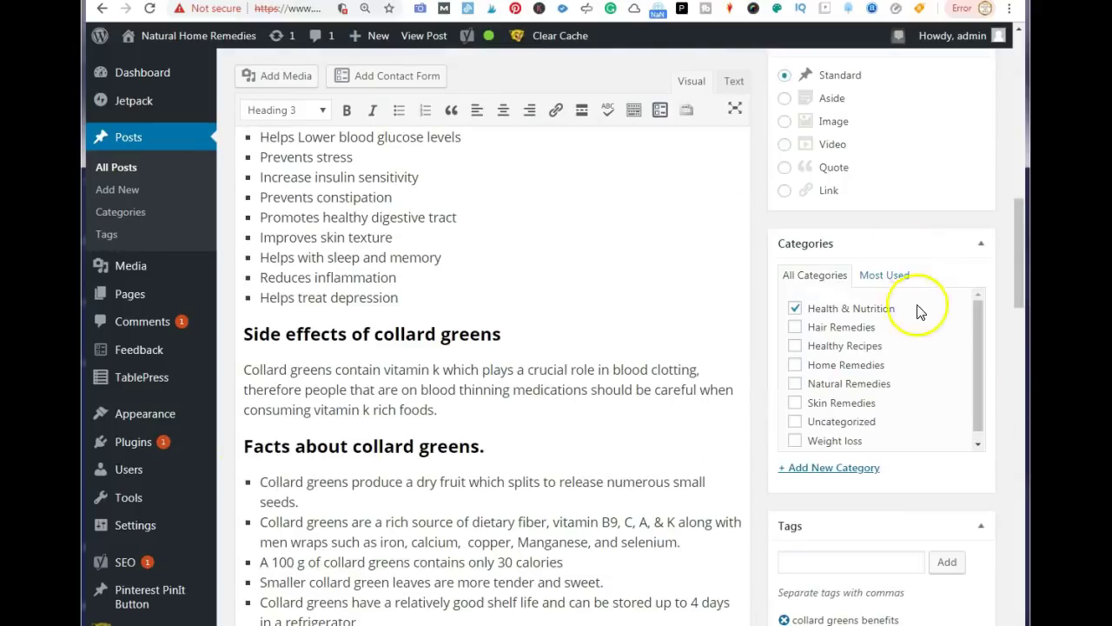
{"action": "scroll", "coordinate": [885, 343], "scroll_direction": "down", "scroll_amount": 1}
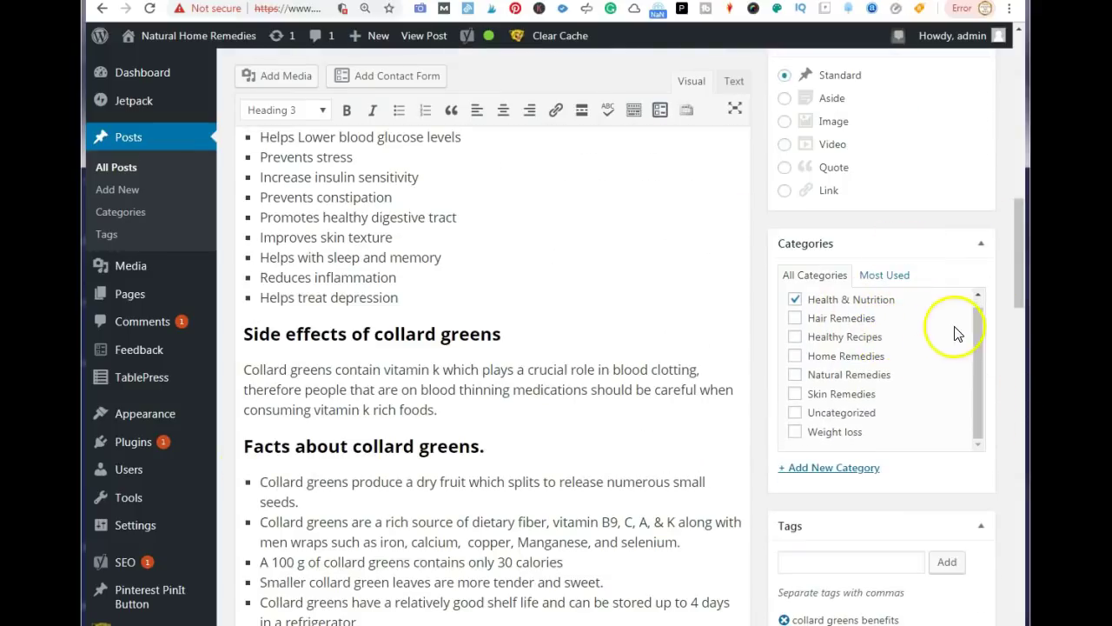
{"action": "scroll", "coordinate": [938, 360], "scroll_direction": "down", "scroll_amount": 1}
{"action": "scroll", "coordinate": [938, 361], "scroll_direction": "down", "scroll_amount": 4}
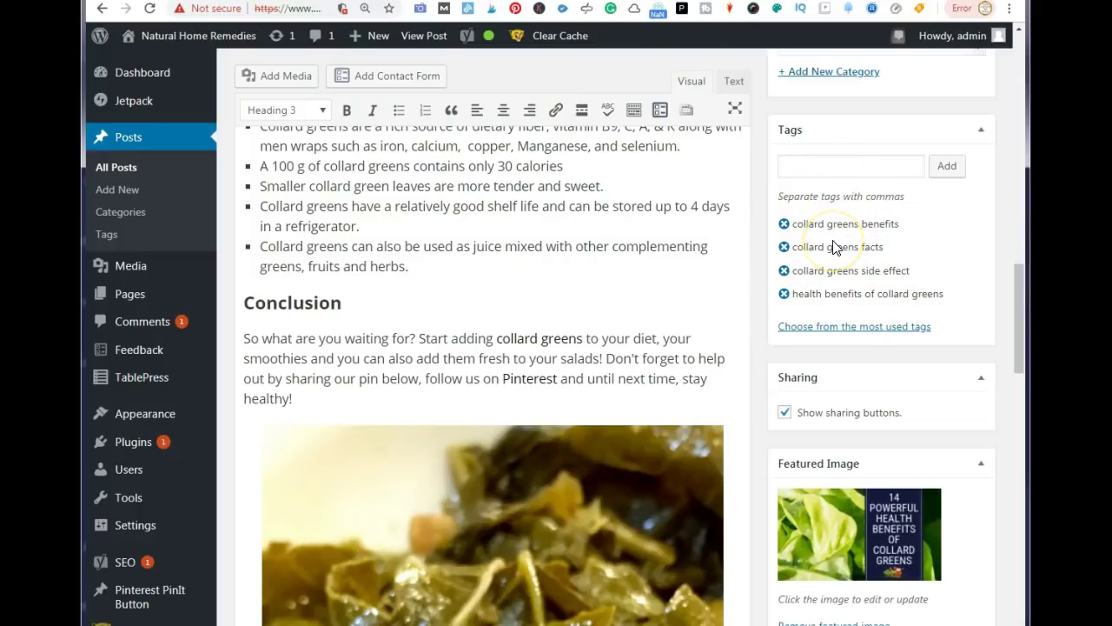
{"action": "scroll", "coordinate": [829, 261], "scroll_direction": "down", "scroll_amount": 2}
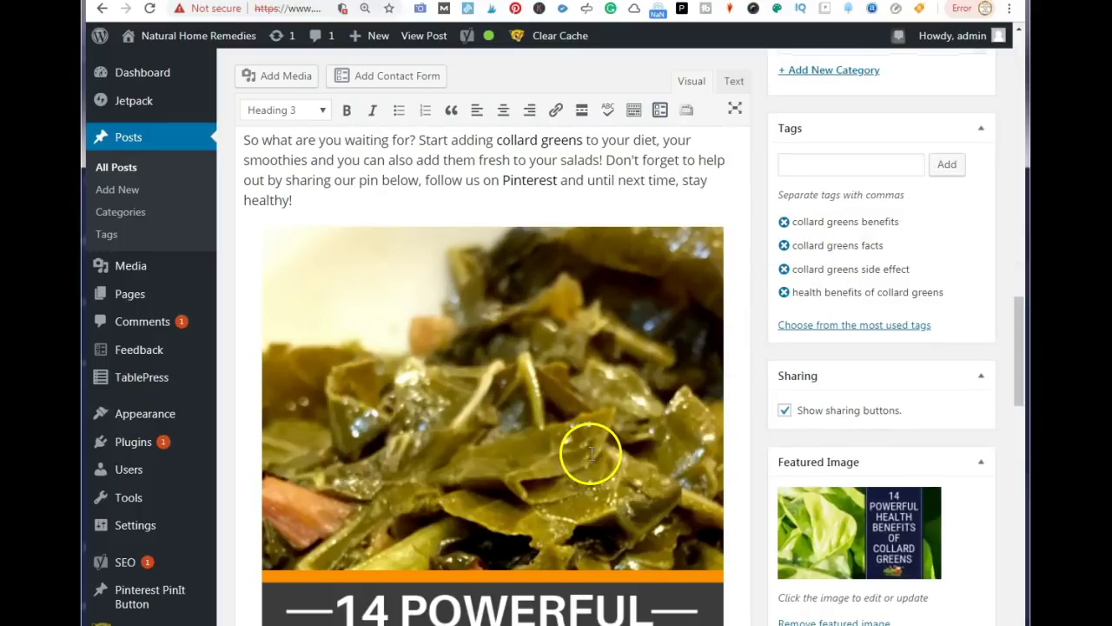
{"action": "scroll", "coordinate": [590, 452], "scroll_direction": "down", "scroll_amount": 15}
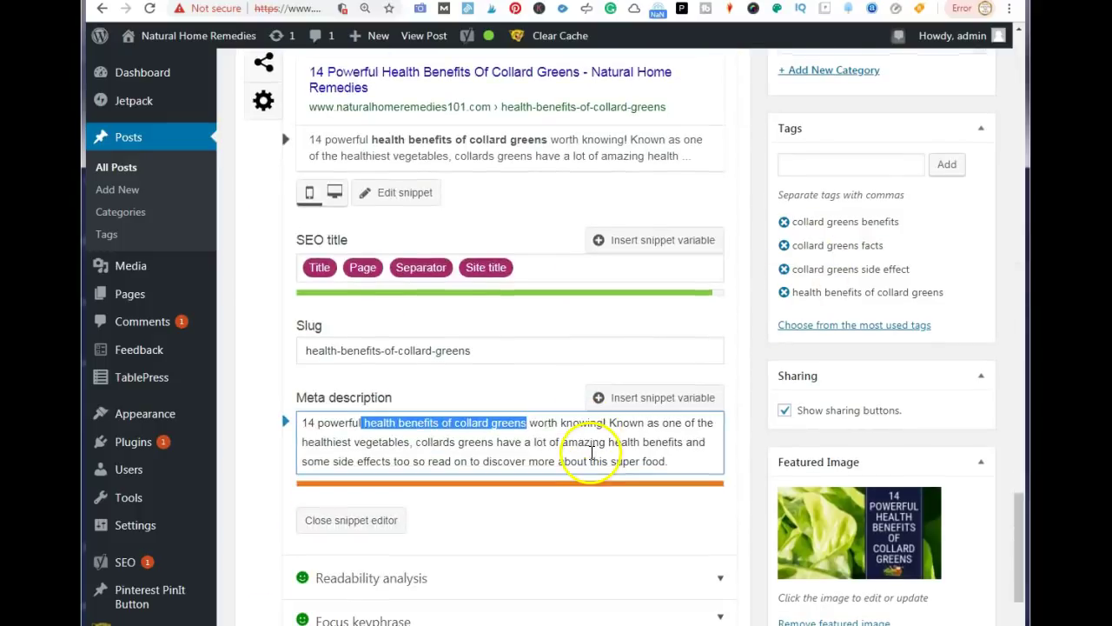
{"action": "scroll", "coordinate": [591, 452], "scroll_direction": "up", "scroll_amount": 13}
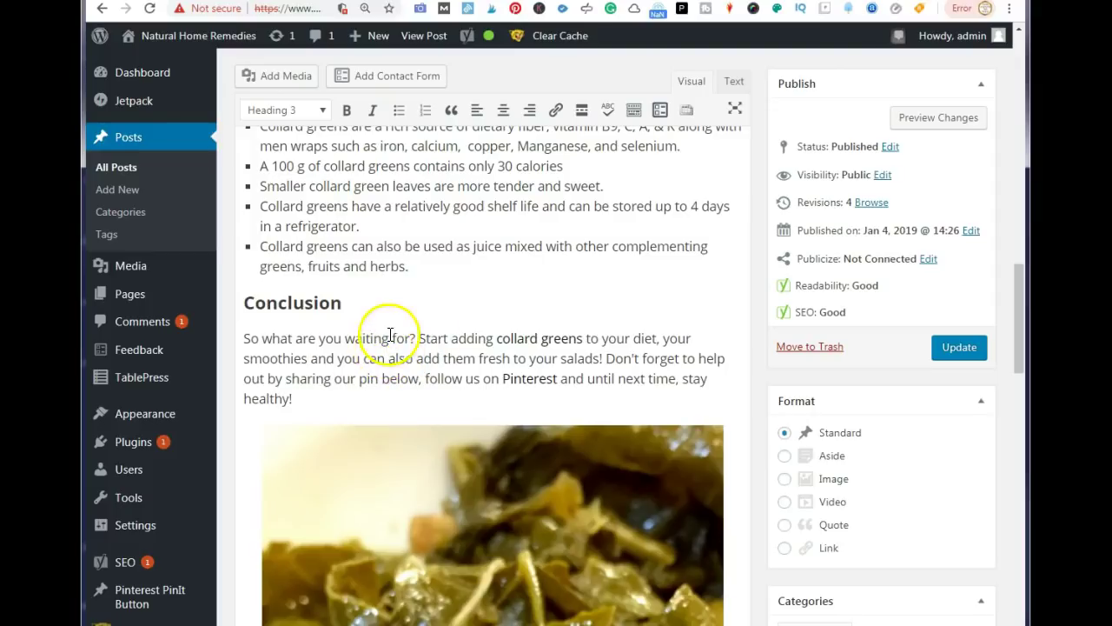
{"action": "scroll", "coordinate": [385, 350], "scroll_direction": "up", "scroll_amount": 8}
{"action": "scroll", "coordinate": [385, 335], "scroll_direction": "up", "scroll_amount": 10}
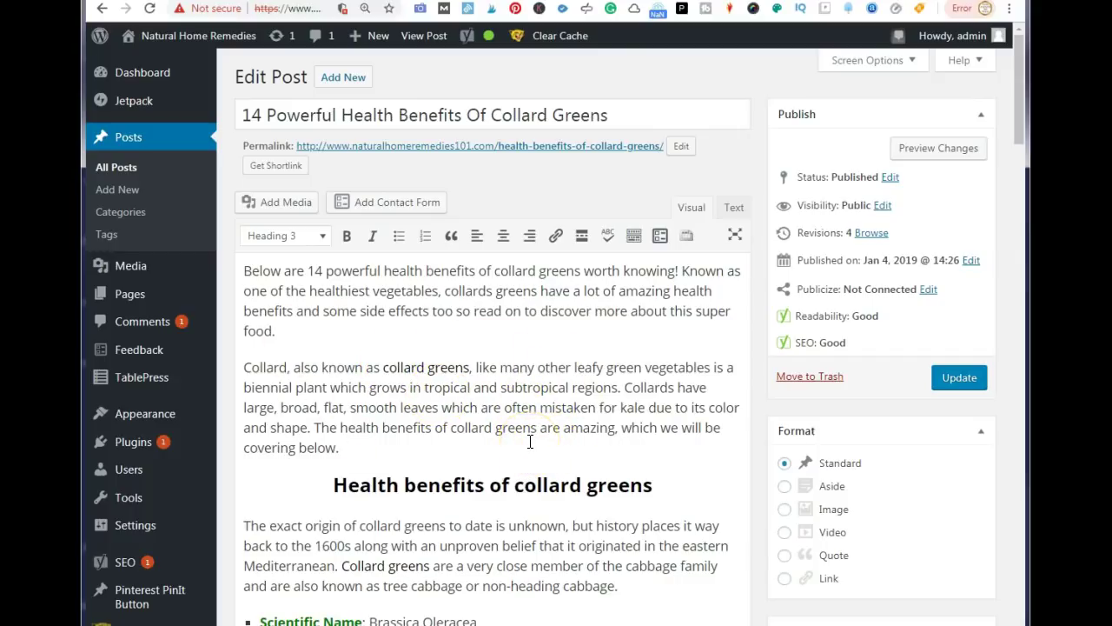
{"action": "scroll", "coordinate": [504, 385], "scroll_direction": "down", "scroll_amount": 2}
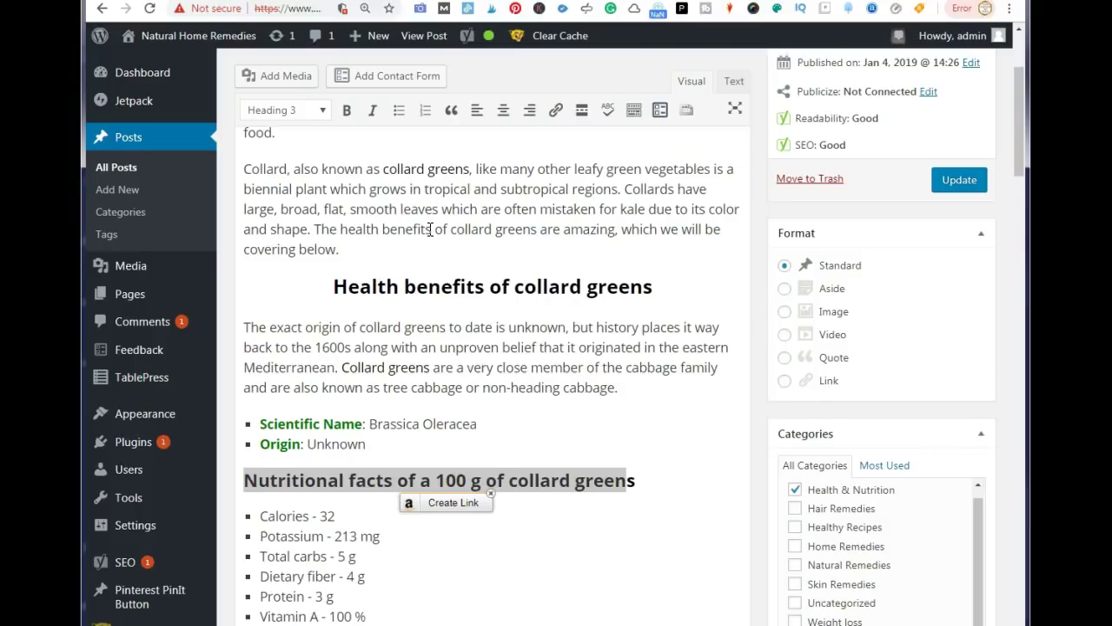
{"action": "scroll", "coordinate": [430, 229], "scroll_direction": "down", "scroll_amount": 20}
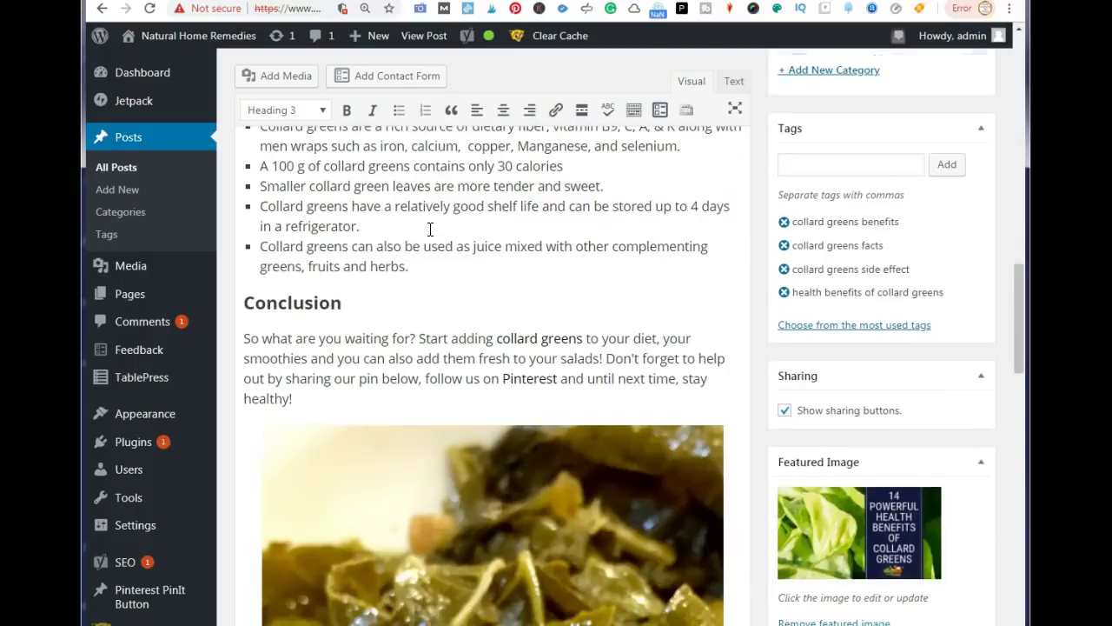
{"action": "scroll", "coordinate": [429, 228], "scroll_direction": "down", "scroll_amount": 10}
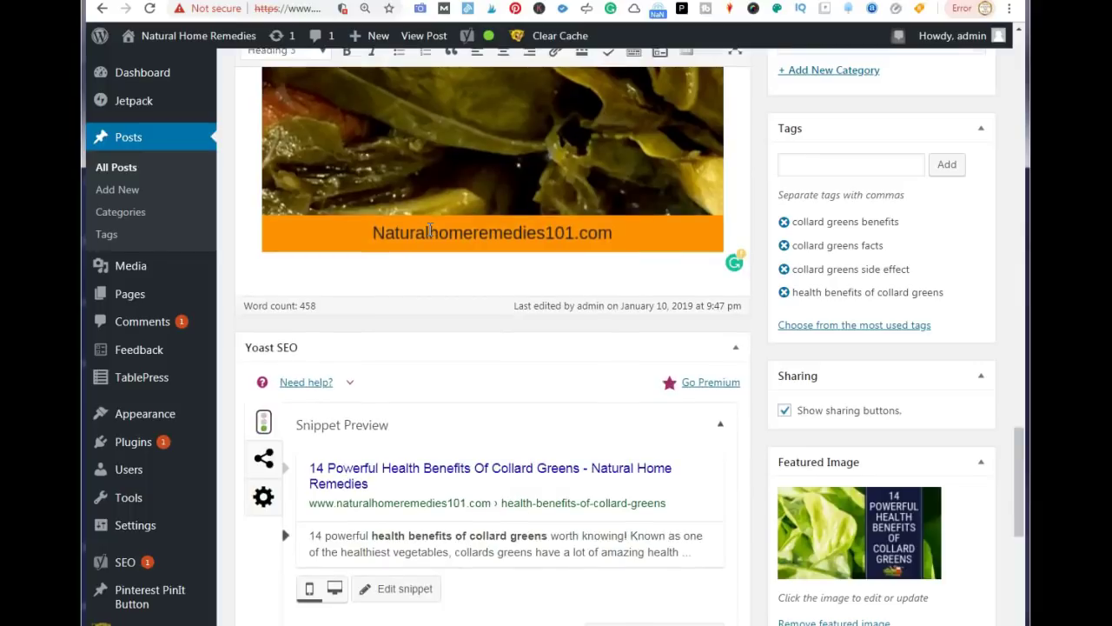
{"action": "scroll", "coordinate": [429, 229], "scroll_direction": "up", "scroll_amount": 12}
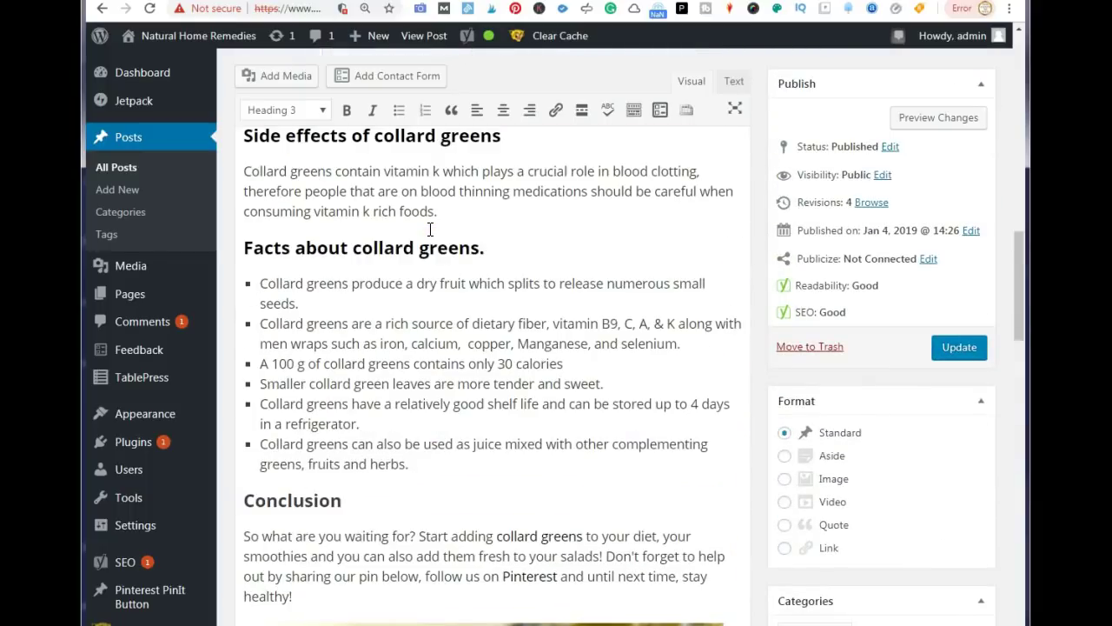
{"action": "left_click", "coordinate": [428, 264]}
{"action": "scroll", "coordinate": [491, 253], "scroll_direction": "down", "scroll_amount": 5}
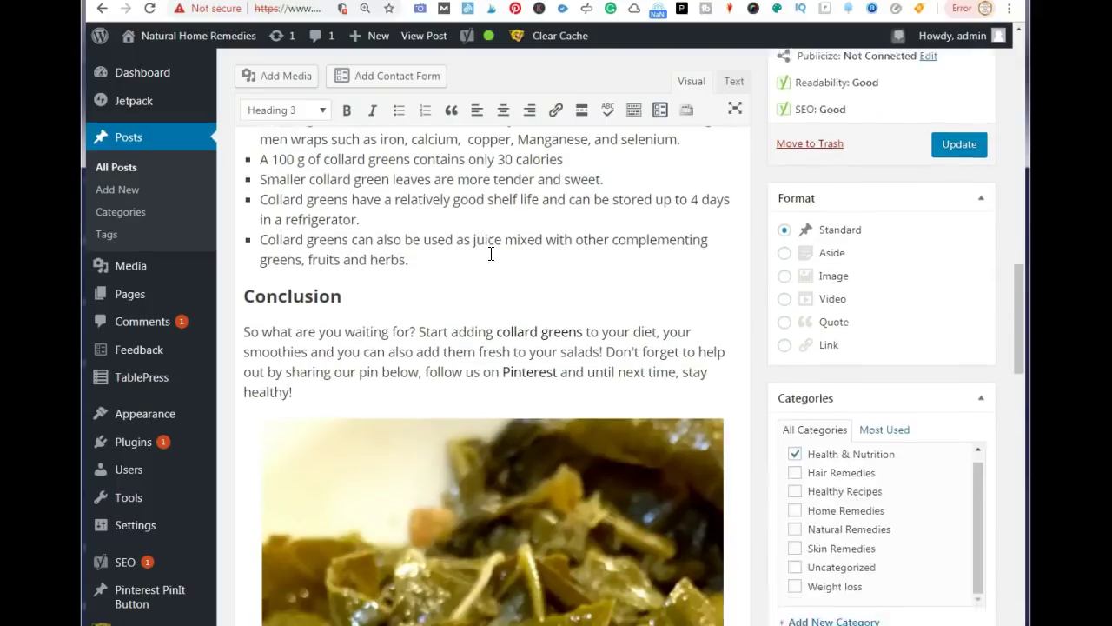
{"action": "scroll", "coordinate": [533, 191], "scroll_direction": "down", "scroll_amount": 7}
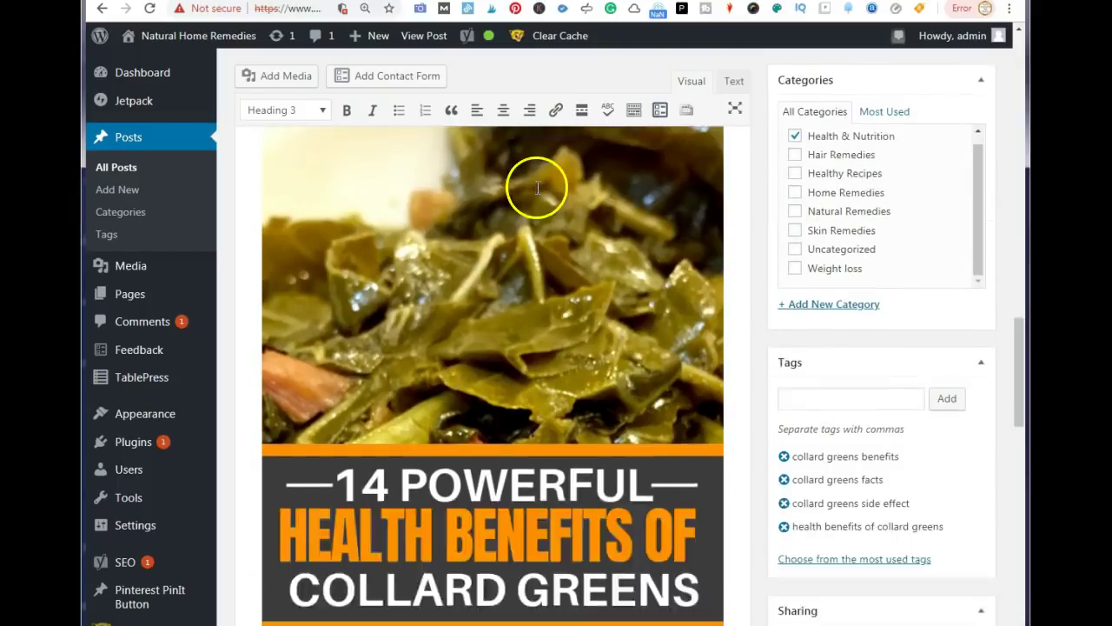
{"action": "scroll", "coordinate": [530, 193], "scroll_direction": "up", "scroll_amount": 20}
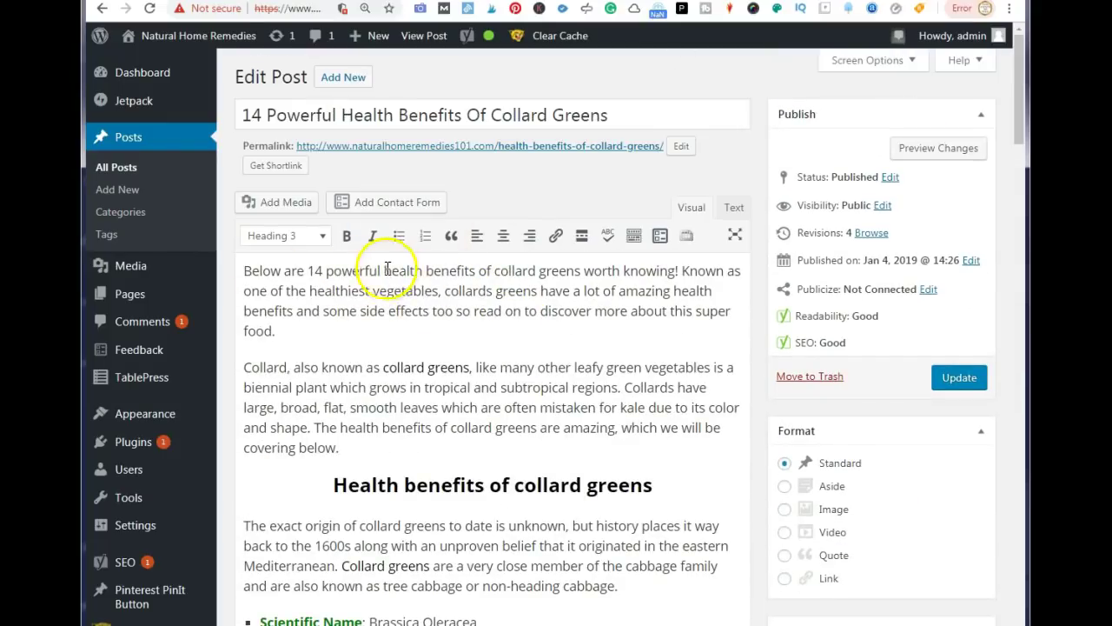
{"action": "scroll", "coordinate": [467, 437], "scroll_direction": "down", "scroll_amount": 15}
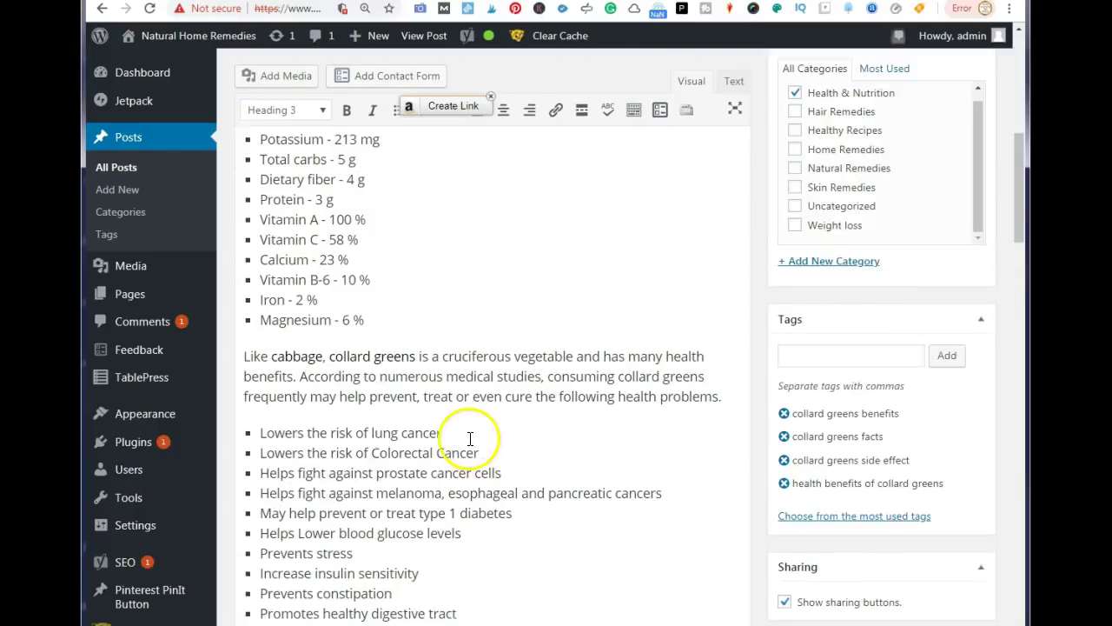
{"action": "scroll", "coordinate": [439, 437], "scroll_direction": "down", "scroll_amount": 7}
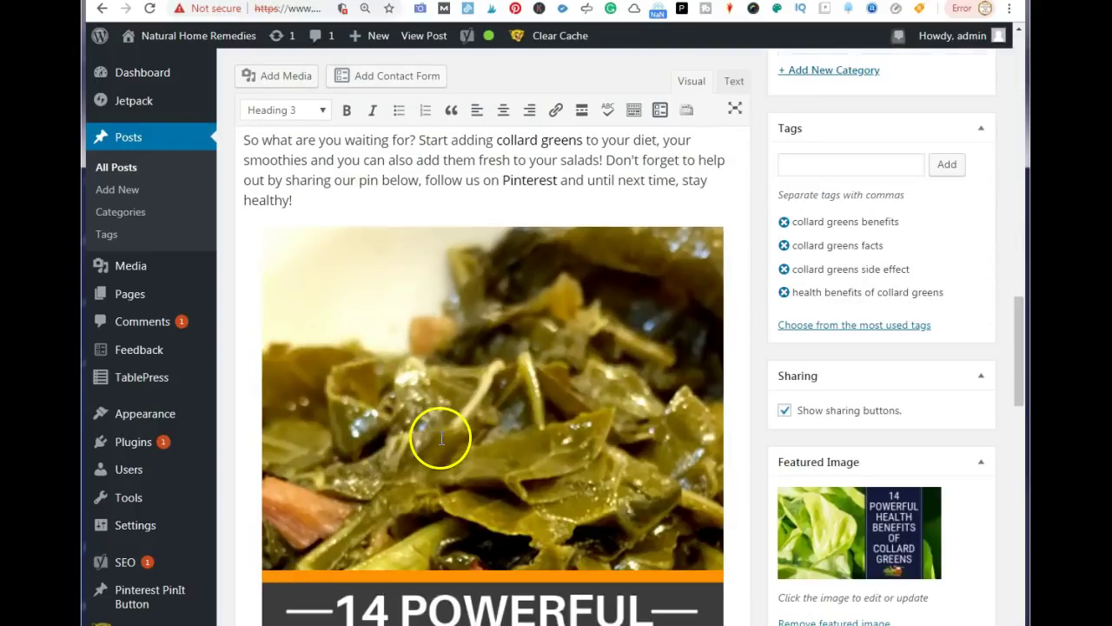
{"action": "scroll", "coordinate": [444, 437], "scroll_direction": "down", "scroll_amount": 12}
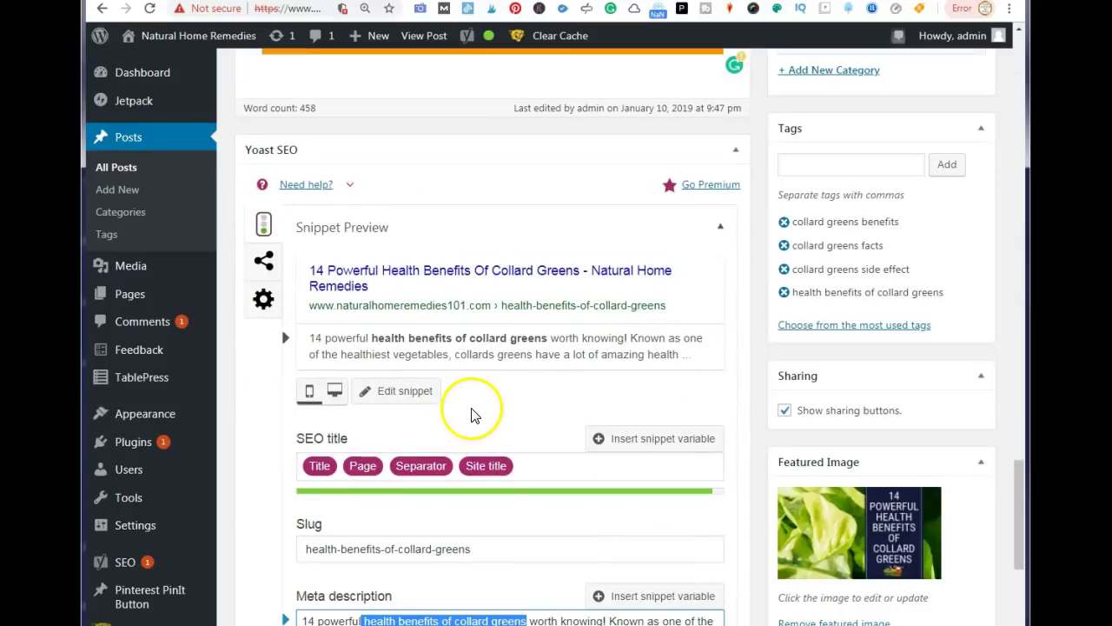
{"action": "scroll", "coordinate": [469, 414], "scroll_direction": "down", "scroll_amount": 7}
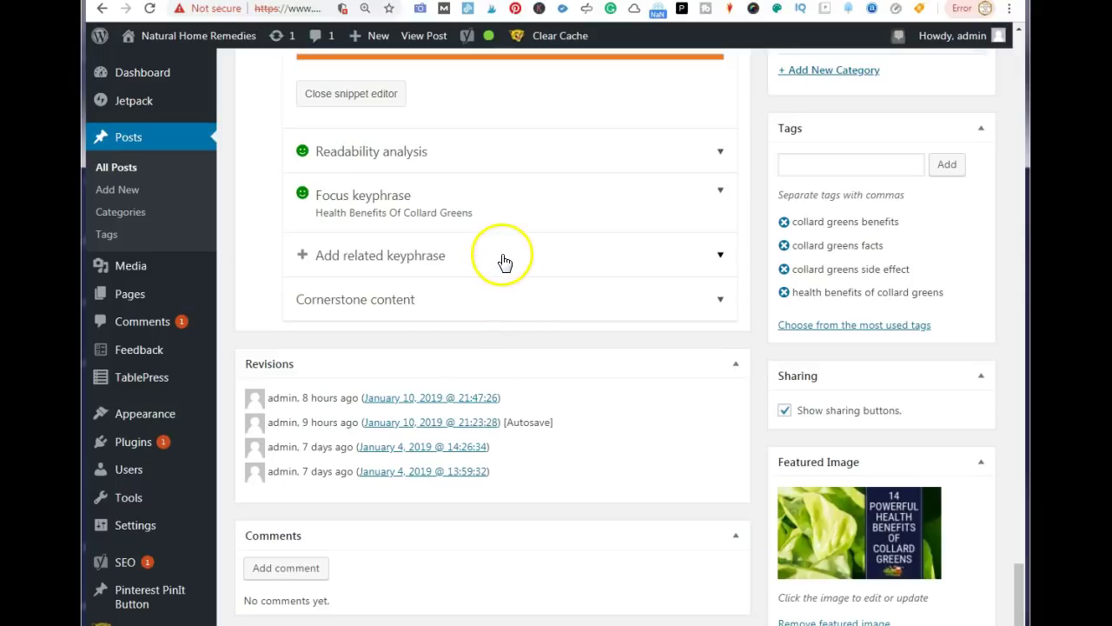
{"action": "scroll", "coordinate": [525, 250], "scroll_direction": "up", "scroll_amount": 2}
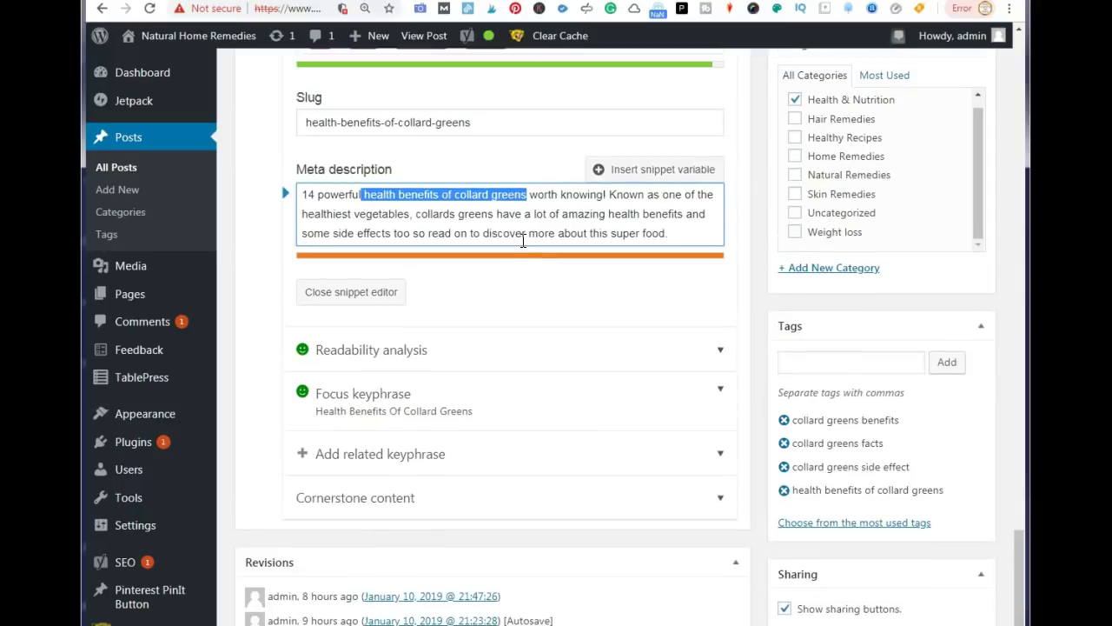
{"action": "scroll", "coordinate": [524, 245], "scroll_direction": "up", "scroll_amount": 6}
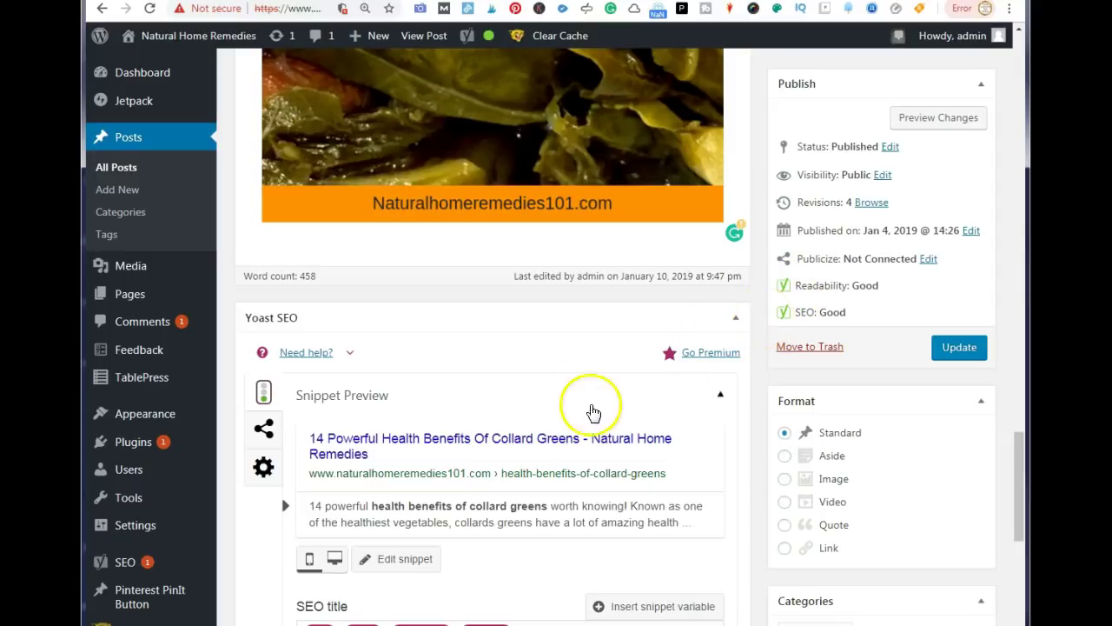
{"action": "scroll", "coordinate": [496, 409], "scroll_direction": "up", "scroll_amount": 10}
{"action": "scroll", "coordinate": [480, 440], "scroll_direction": "up", "scroll_amount": 10}
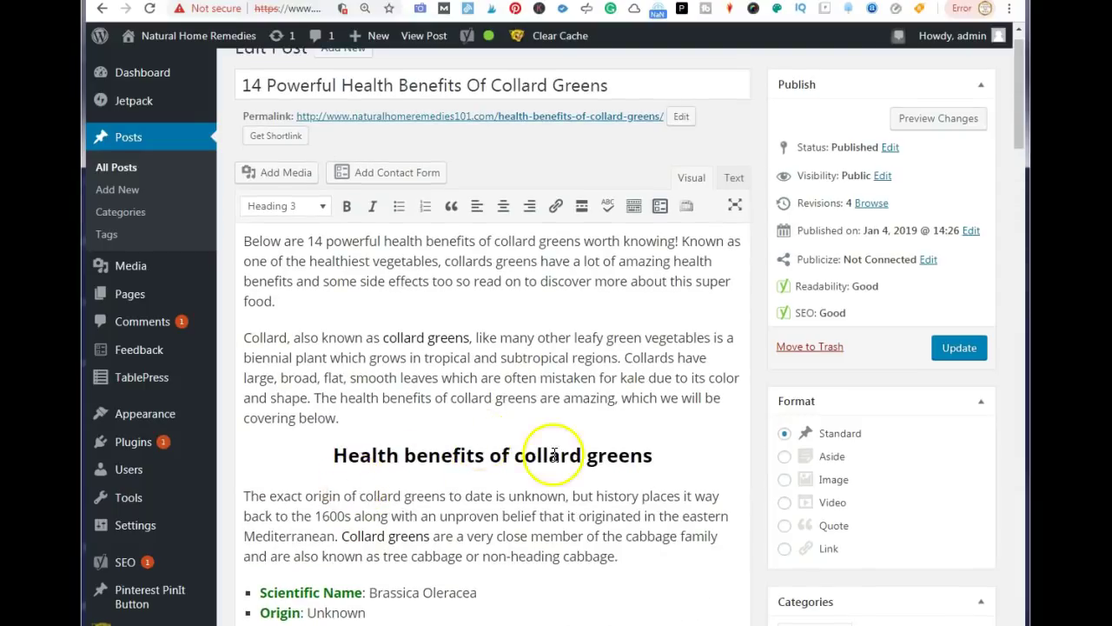
{"action": "scroll", "coordinate": [571, 450], "scroll_direction": "down", "scroll_amount": 5}
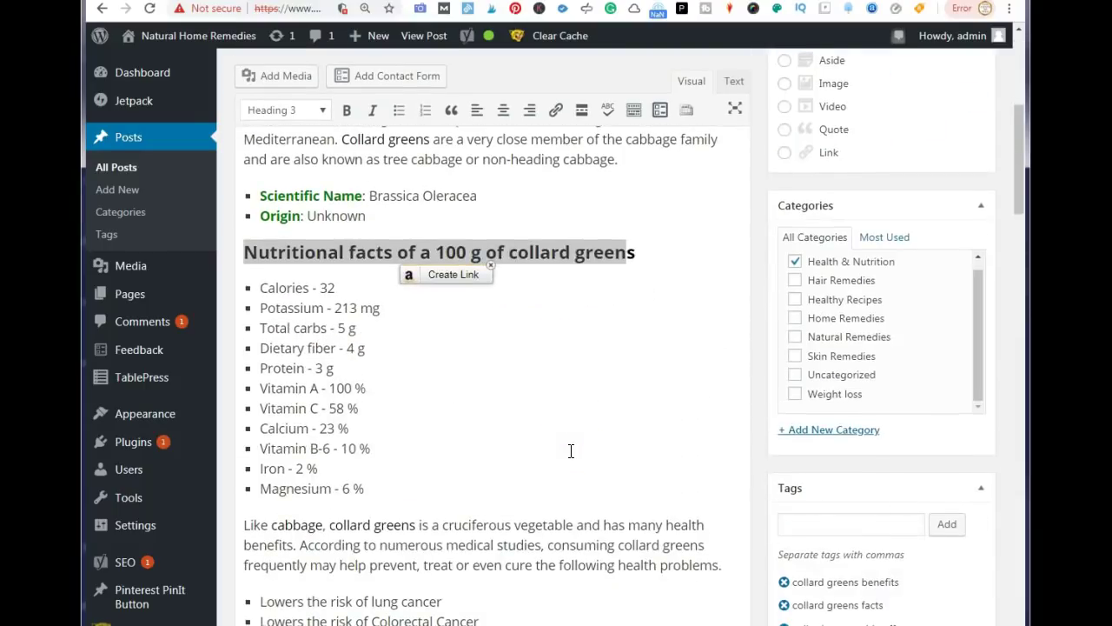
{"action": "scroll", "coordinate": [571, 450], "scroll_direction": "down", "scroll_amount": 2}
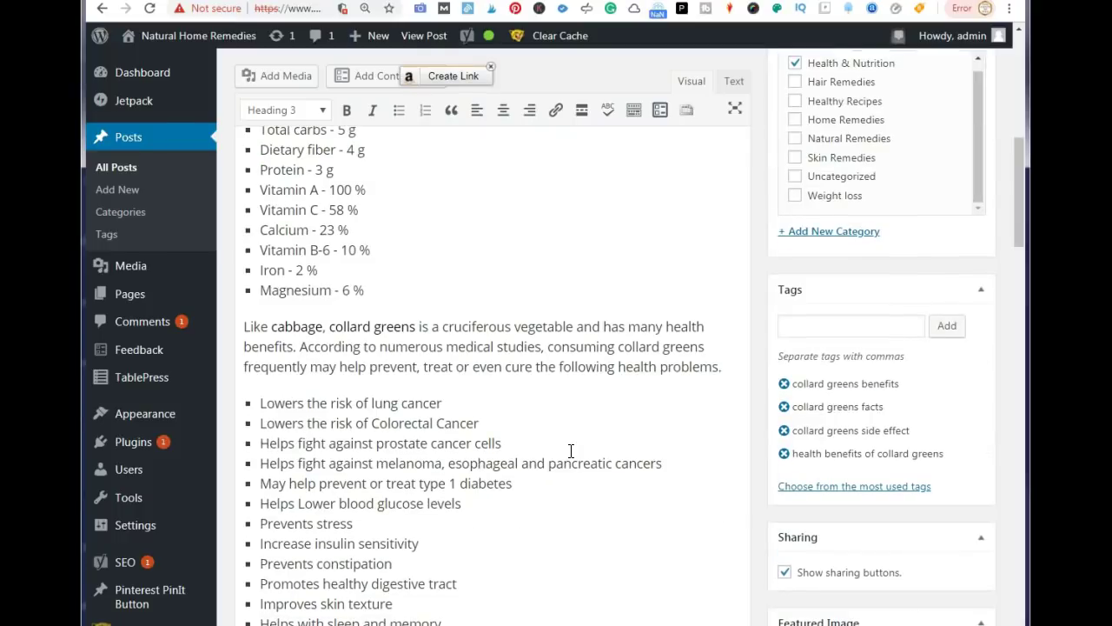
{"action": "scroll", "coordinate": [571, 449], "scroll_direction": "down", "scroll_amount": 4}
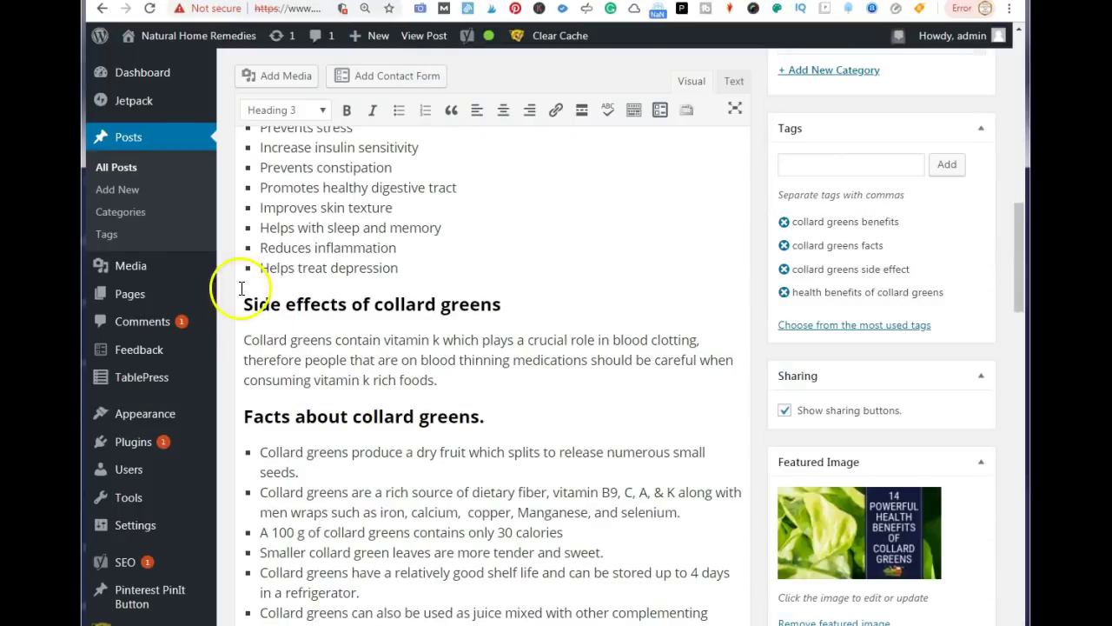
{"action": "scroll", "coordinate": [464, 464], "scroll_direction": "up", "scroll_amount": 6}
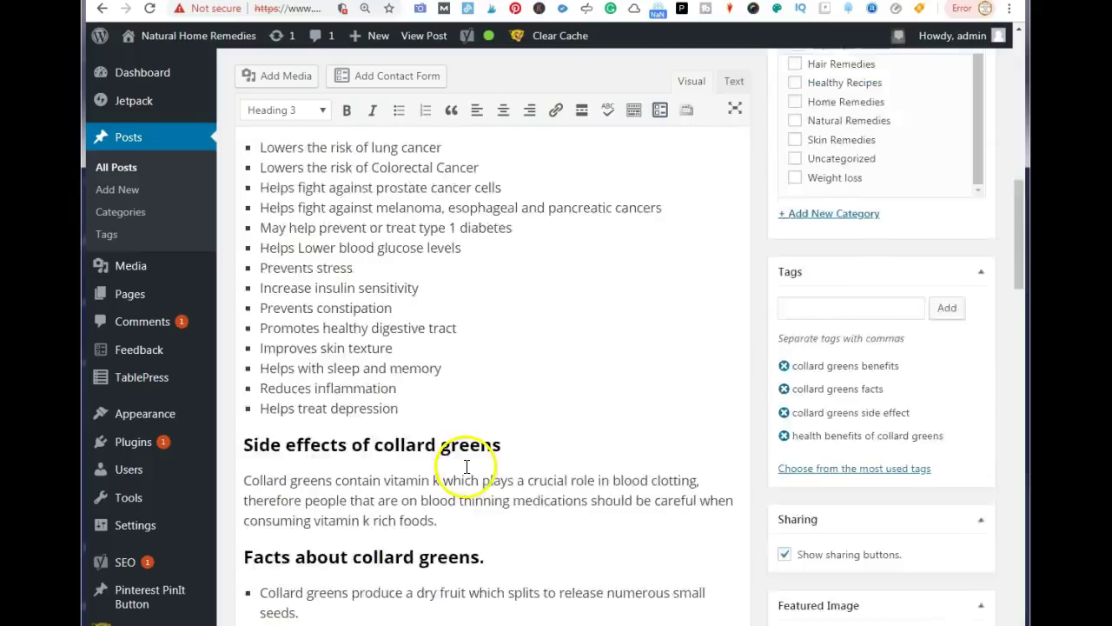
{"action": "scroll", "coordinate": [467, 474], "scroll_direction": "up", "scroll_amount": 2}
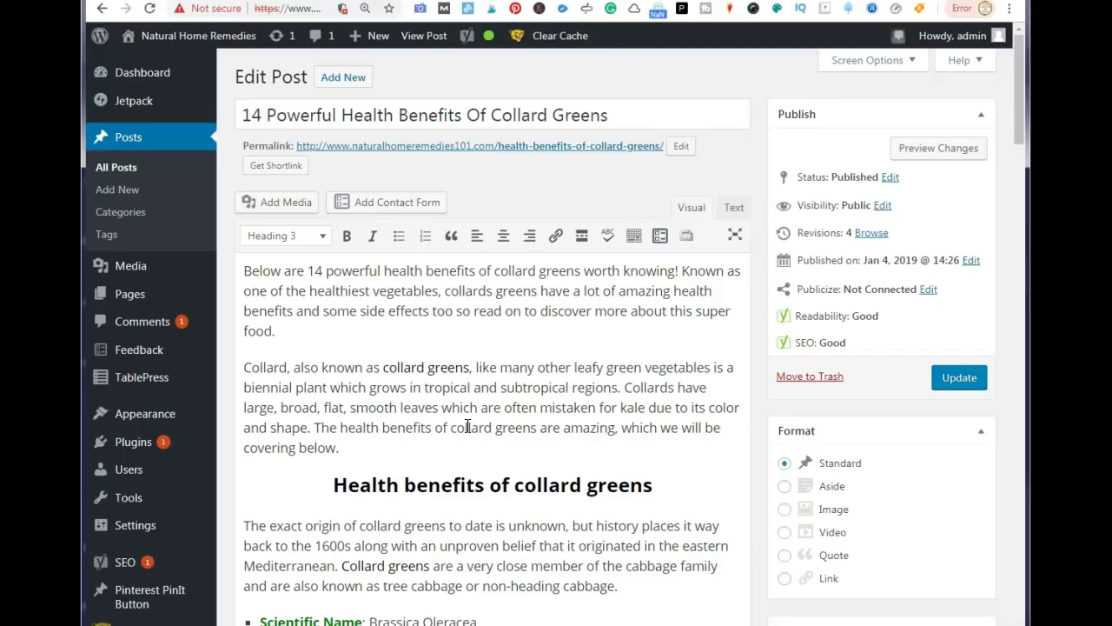
{"action": "scroll", "coordinate": [467, 426], "scroll_direction": "down", "scroll_amount": 5}
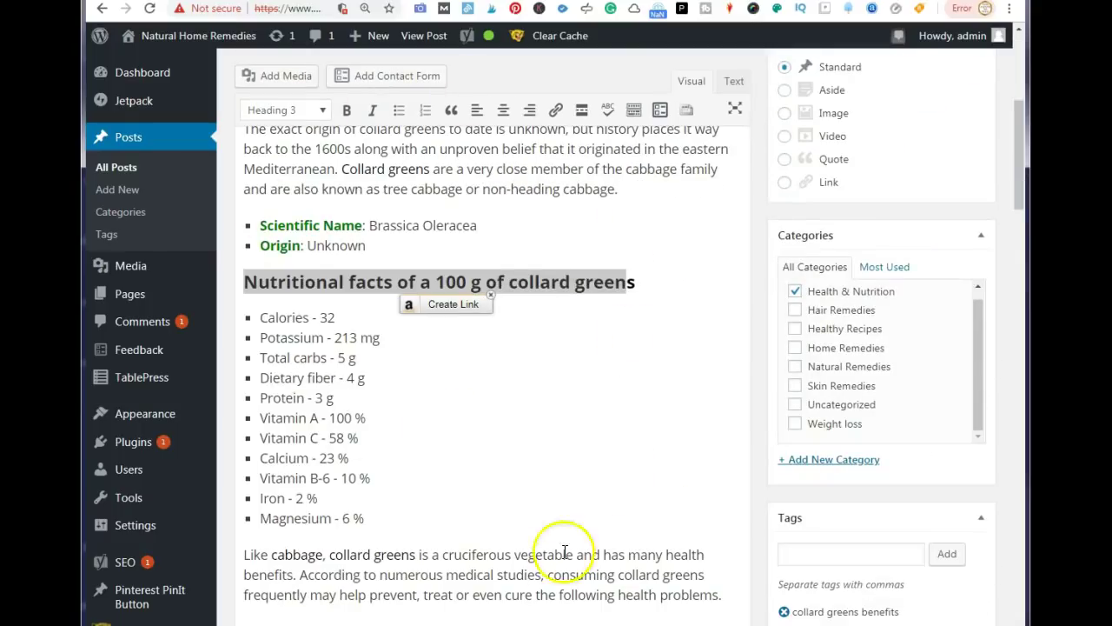
{"action": "scroll", "coordinate": [669, 536], "scroll_direction": "up", "scroll_amount": 5}
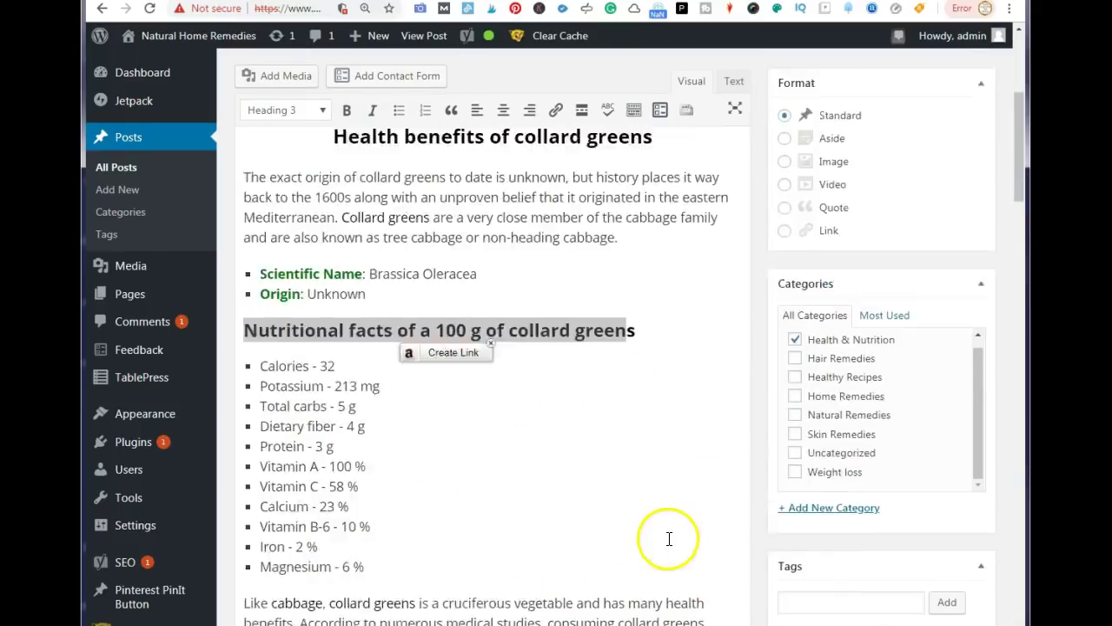